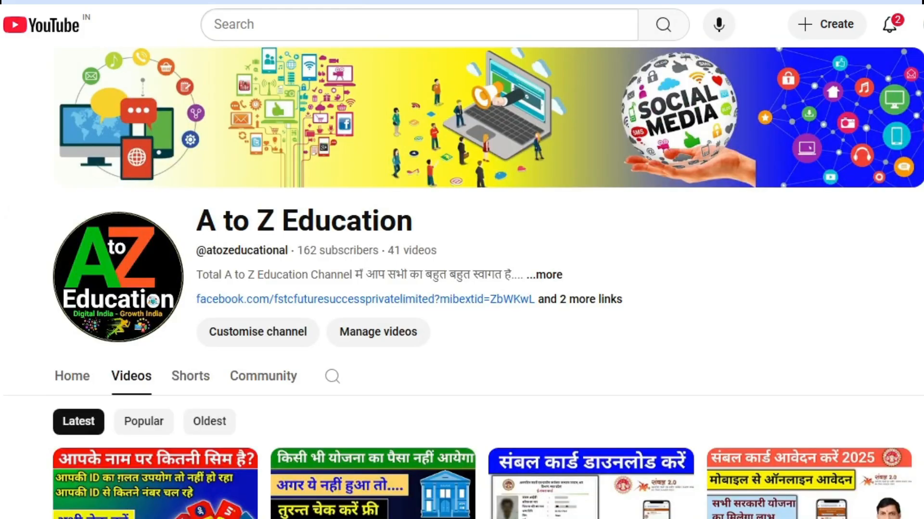
Scroll down through the A to Z Education channel's uploaded videos on YouTube.
{"action": "scroll", "coordinate": [463, 283], "scroll_direction": "down", "scroll_amount": 5}
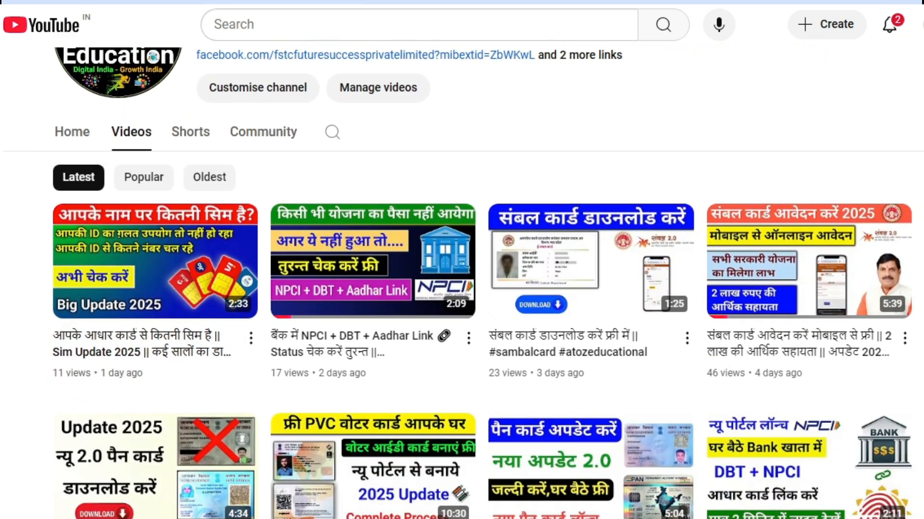
{"action": "scroll", "coordinate": [462, 289], "scroll_direction": "down", "scroll_amount": 2}
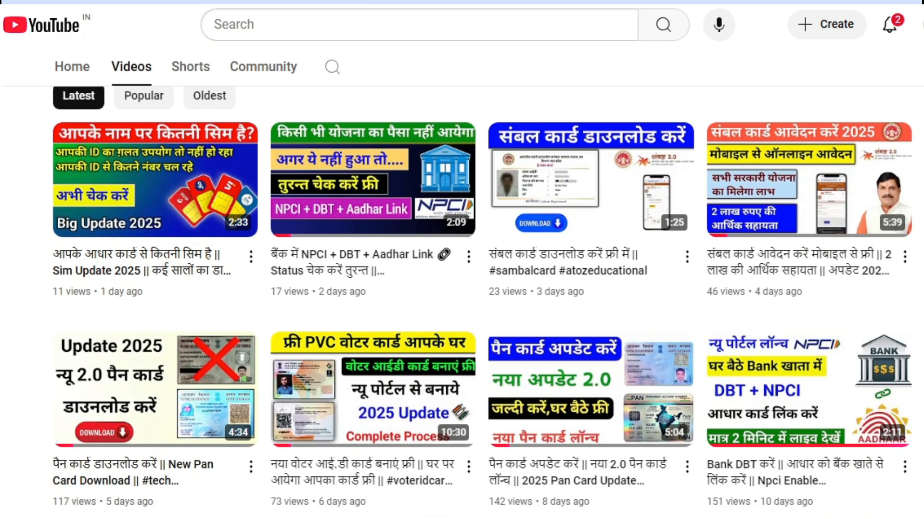
{"action": "scroll", "coordinate": [462, 289], "scroll_direction": "down", "scroll_amount": 3}
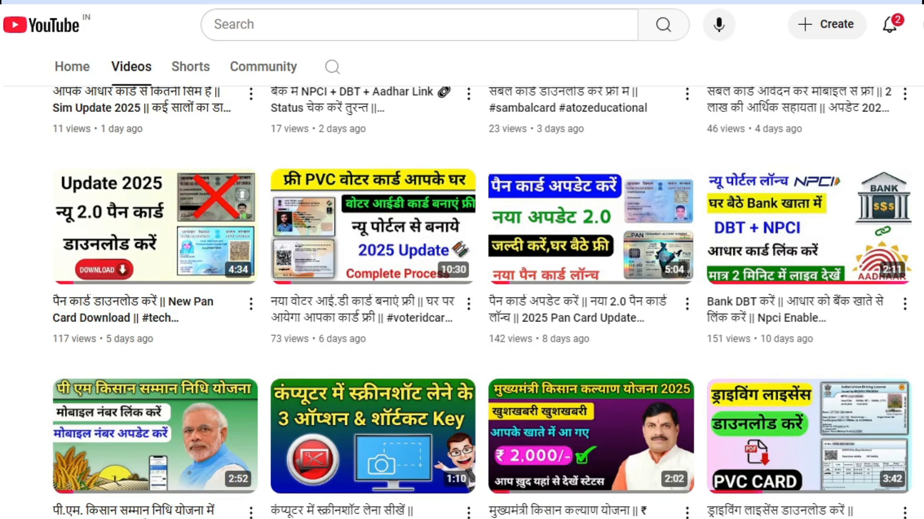
{"action": "scroll", "coordinate": [462, 288], "scroll_direction": "down", "scroll_amount": 3}
{"action": "scroll", "coordinate": [462, 288], "scroll_direction": "down", "scroll_amount": 3}
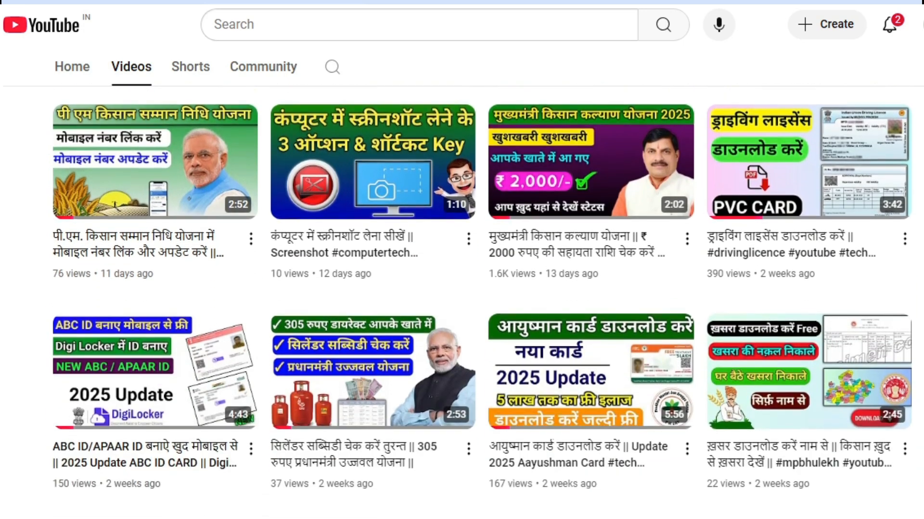
{"action": "scroll", "coordinate": [462, 288], "scroll_direction": "down", "scroll_amount": 2}
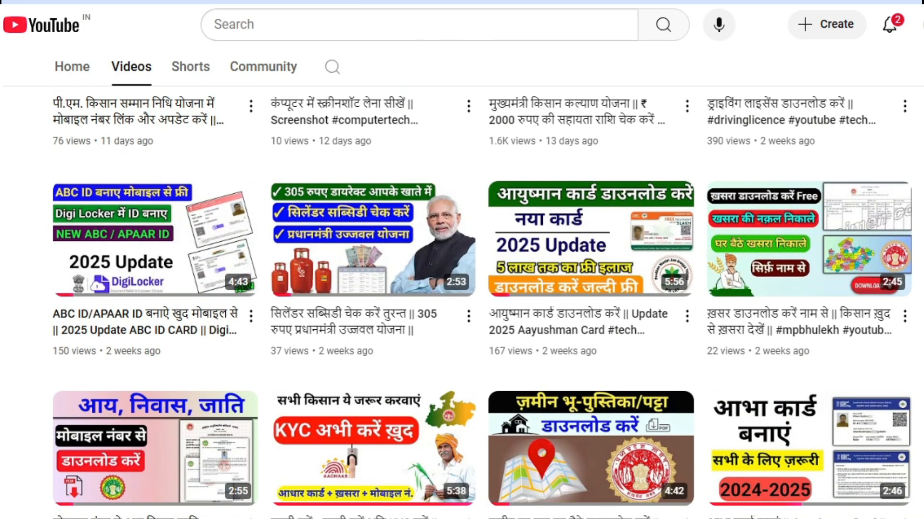
{"action": "scroll", "coordinate": [462, 289], "scroll_direction": "down", "scroll_amount": 2}
{"action": "scroll", "coordinate": [462, 289], "scroll_direction": "down", "scroll_amount": 3}
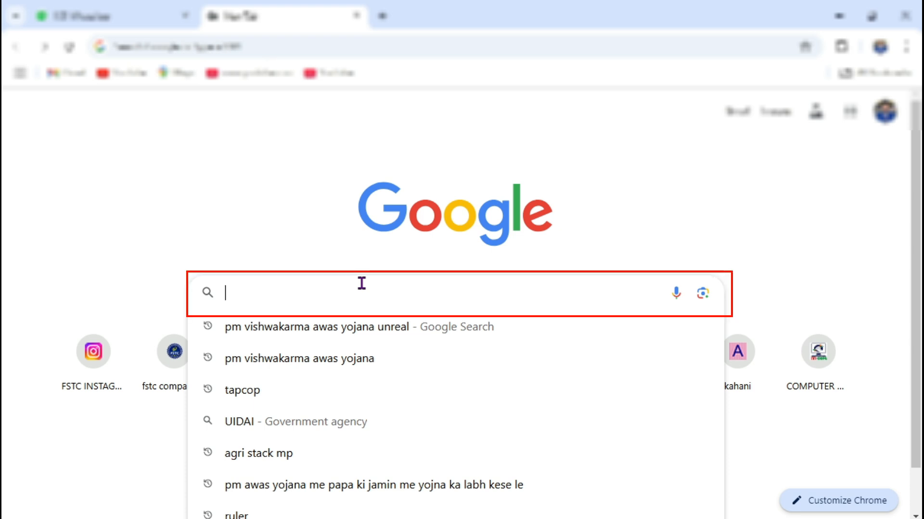
Search Google for 'pm awas yojana 2.0' and bring the PMAY-Urban result into view.
{"action": "type", "text": "pm"}
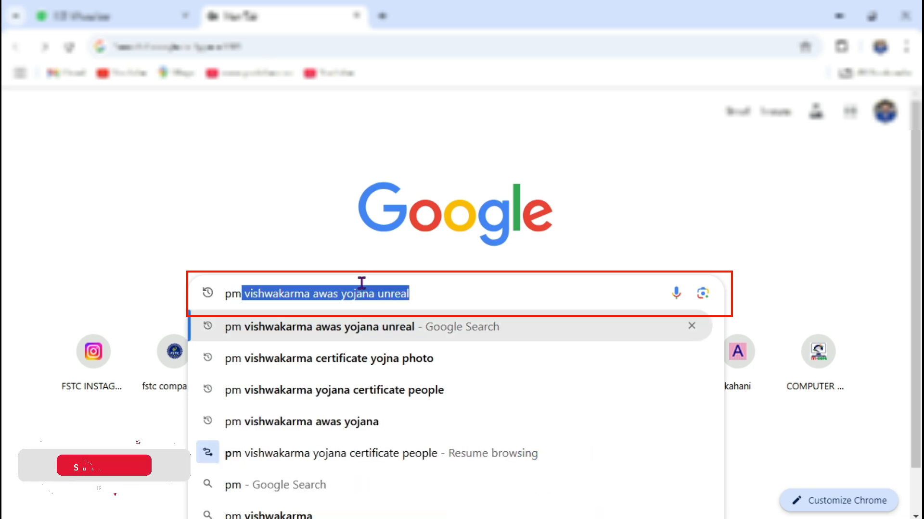
{"action": "type", "text": " awa"}
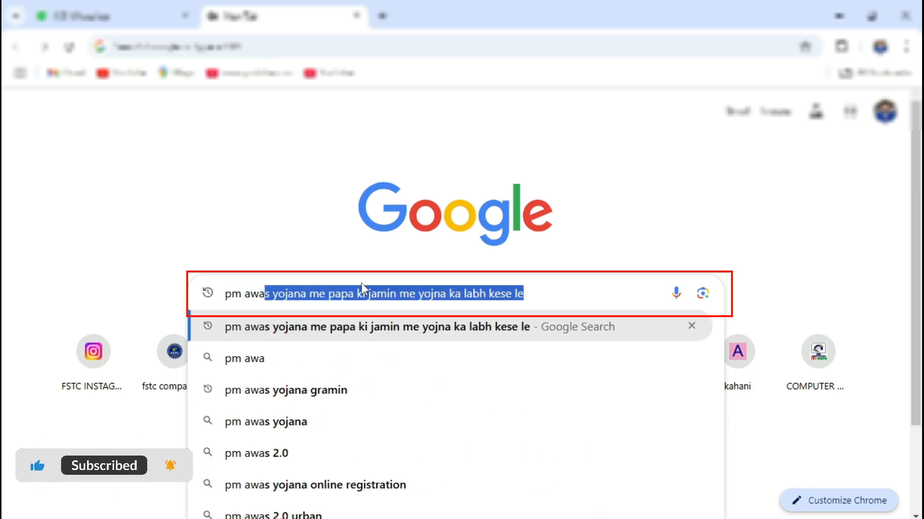
{"action": "key", "text": "Down"}
{"action": "key", "text": "Down"}
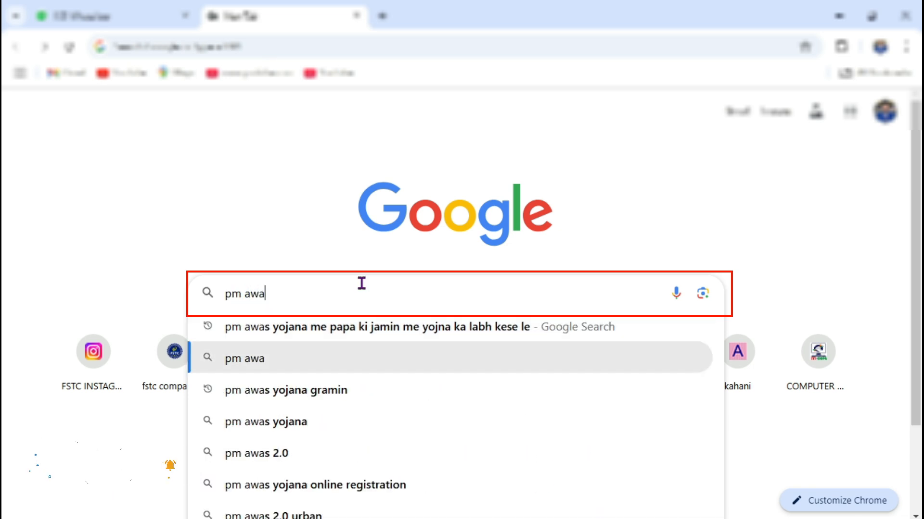
{"action": "key", "text": "BackSpace"}
{"action": "key", "text": "BackSpace"}
{"action": "key", "text": "BackSpace"}
{"action": "key", "text": "BackSpace"}
{"action": "key", "text": "BackSpace"}
{"action": "key", "text": "BackSpace"}
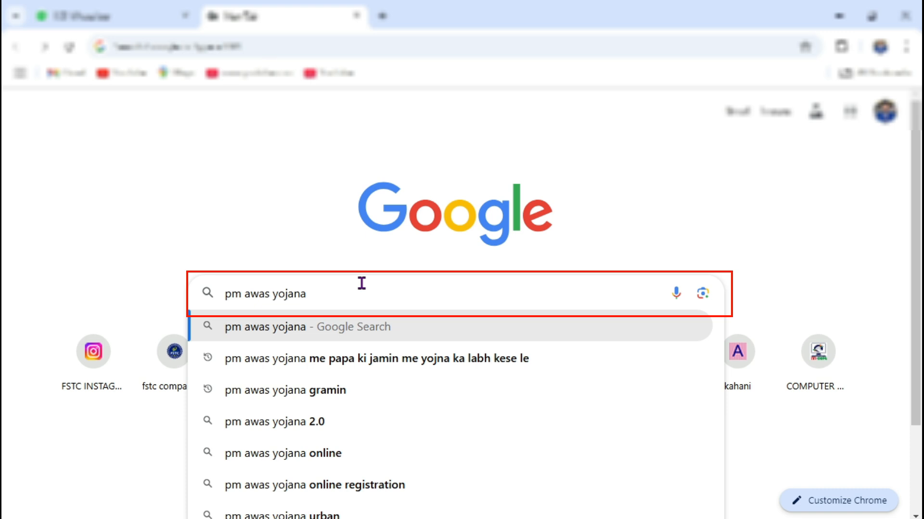
{"action": "key", "text": "Down"}
{"action": "key", "text": "Down"}
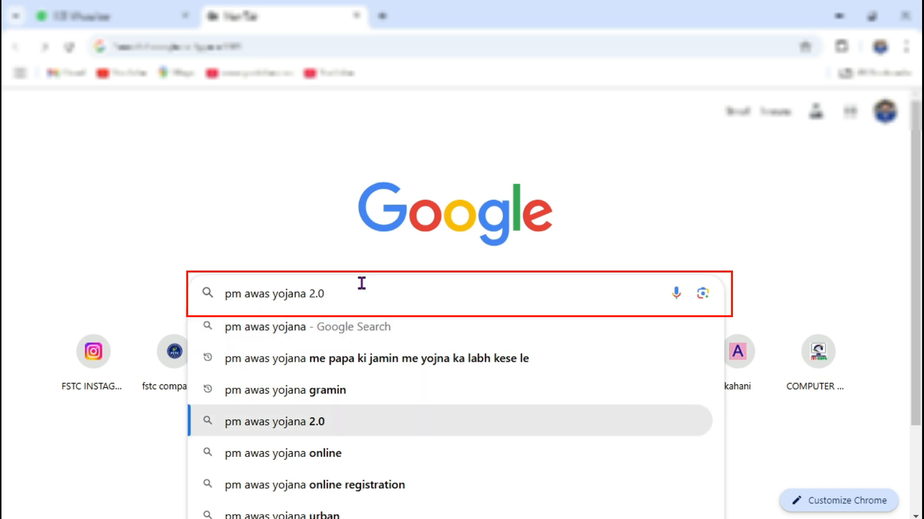
{"action": "key", "text": "Return"}
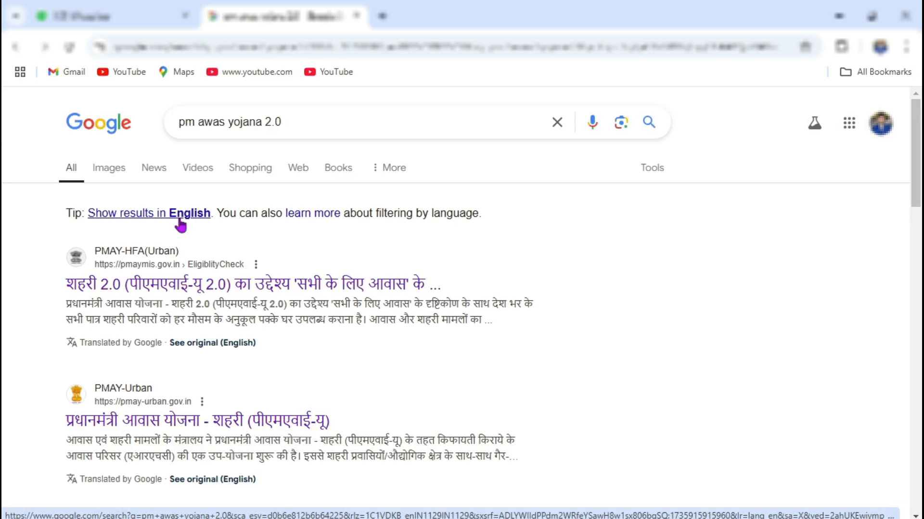
{"action": "scroll", "coordinate": [207, 287], "scroll_direction": "down", "scroll_amount": 3}
{"action": "scroll", "coordinate": [207, 308], "scroll_direction": "up", "scroll_amount": 3}
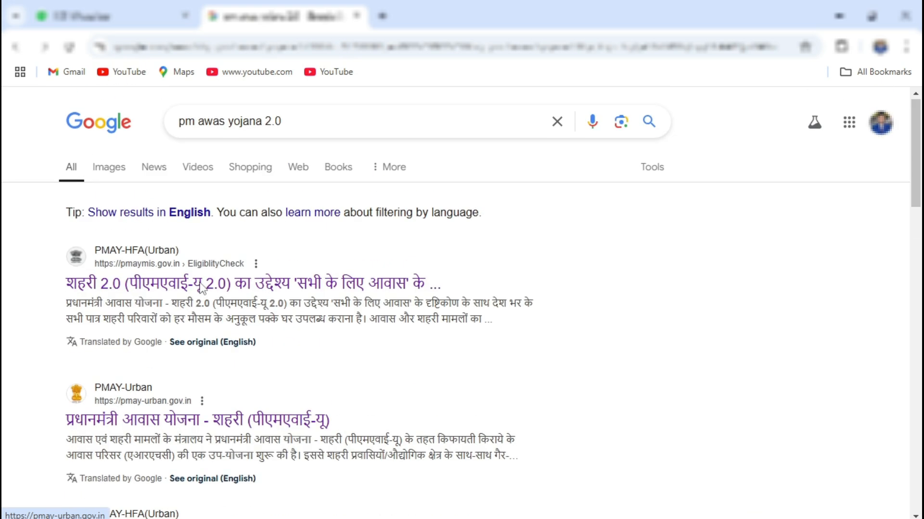
{"action": "scroll", "coordinate": [202, 288], "scroll_direction": "down", "scroll_amount": 3}
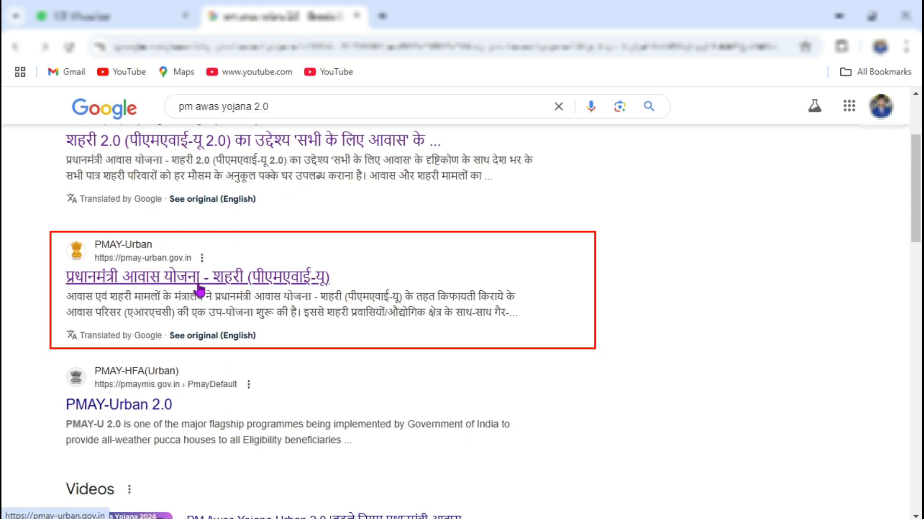
Open the pmay-urban.gov.in result and dismiss the translation, announcement and disclaimer pop-ups.
{"action": "left_click", "coordinate": [168, 286]}
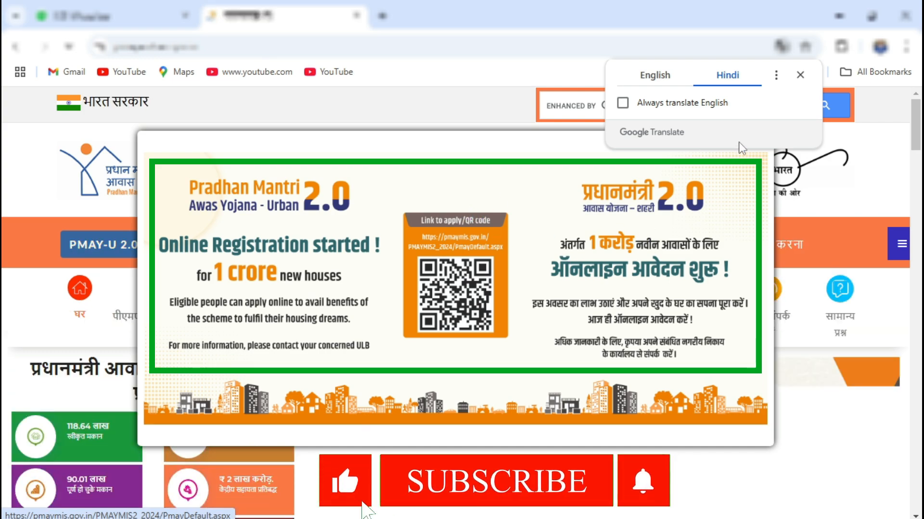
{"action": "left_click", "coordinate": [800, 75]}
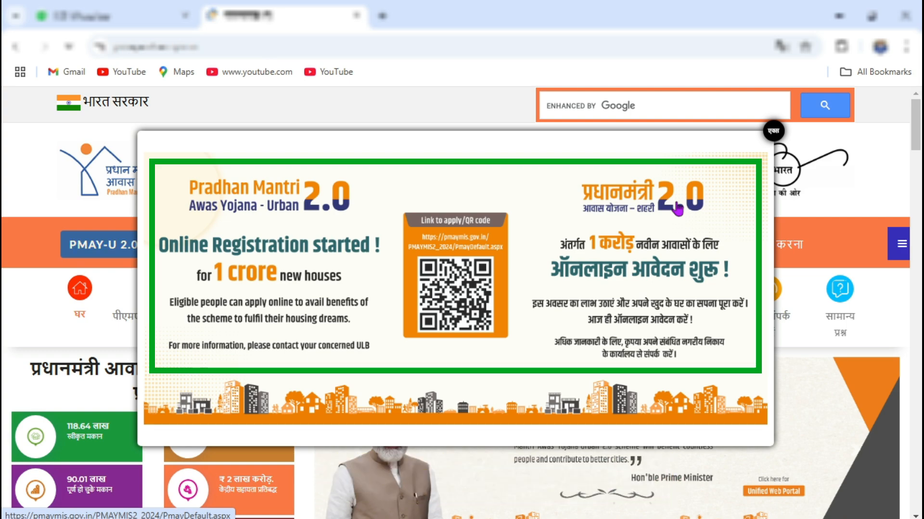
{"action": "left_click", "coordinate": [772, 137]}
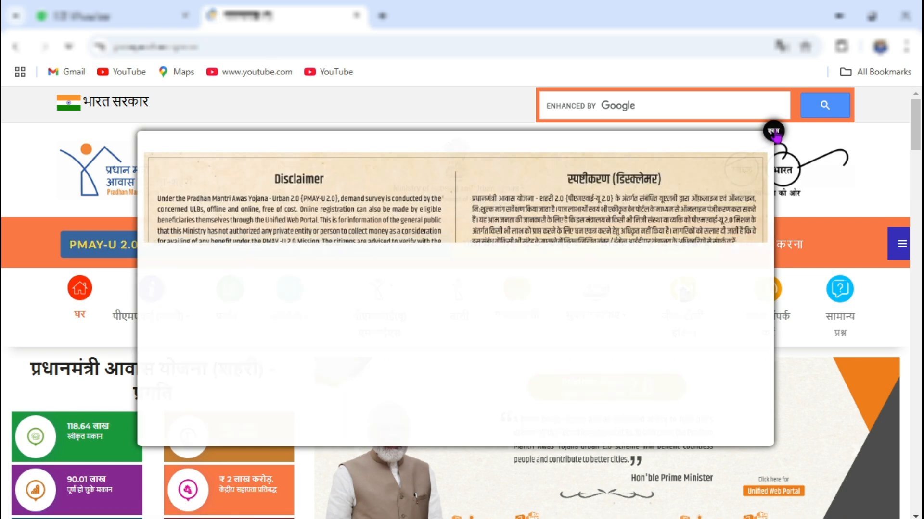
{"action": "left_click", "coordinate": [773, 131]}
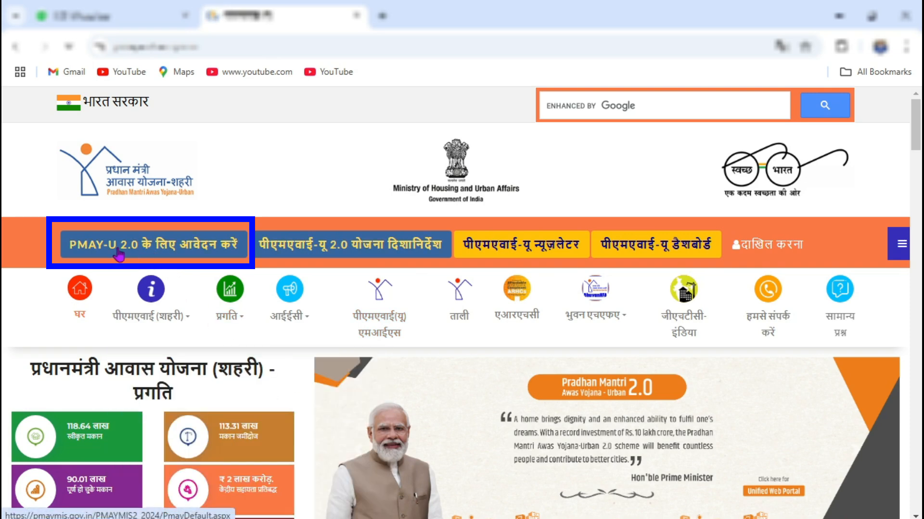
Start a new 'Apply for PMAY-U 2.0' application and read the user instructions.
{"action": "left_click", "coordinate": [152, 252]}
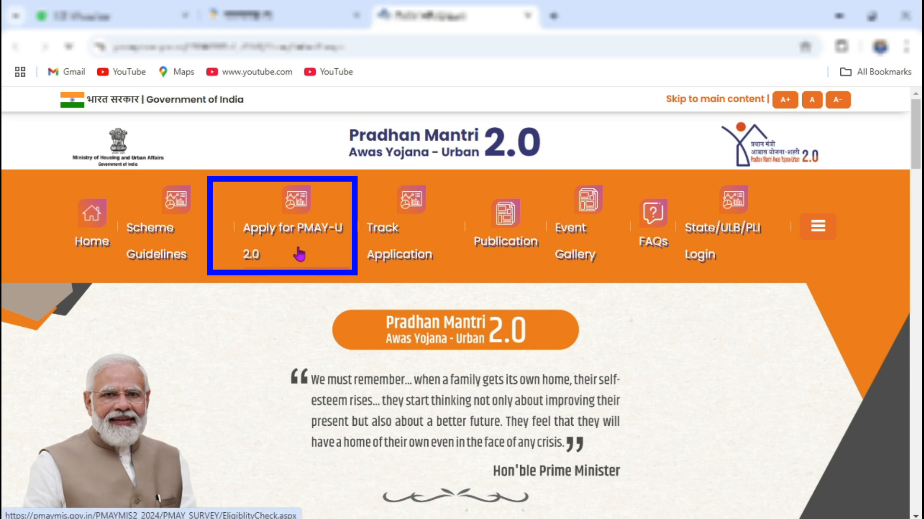
{"action": "left_click", "coordinate": [299, 231]}
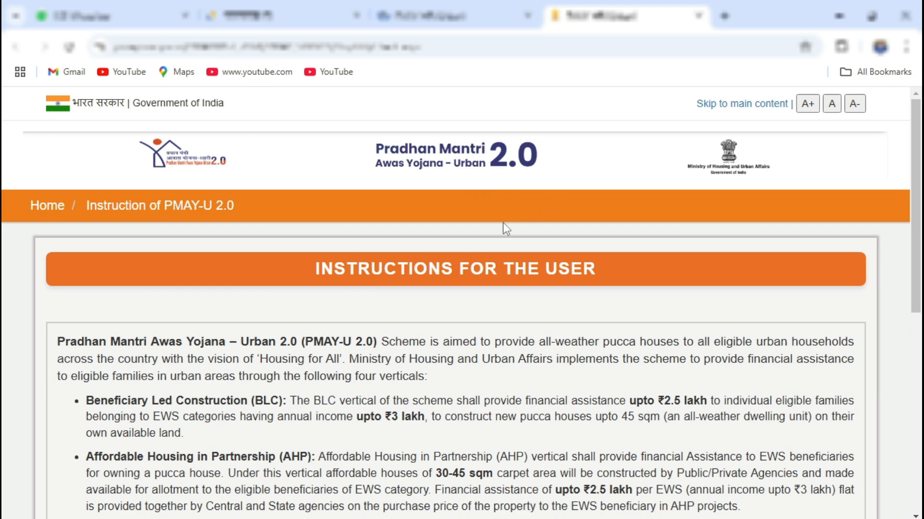
{"action": "scroll", "coordinate": [503, 223], "scroll_direction": "down", "scroll_amount": 2}
{"action": "scroll", "coordinate": [495, 226], "scroll_direction": "down", "scroll_amount": 2}
{"action": "scroll", "coordinate": [498, 230], "scroll_direction": "down", "scroll_amount": 3}
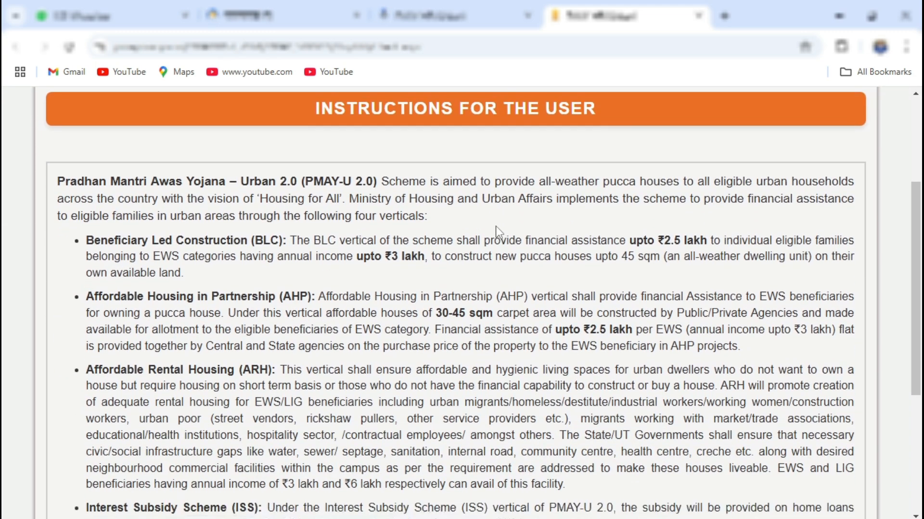
{"action": "scroll", "coordinate": [462, 236], "scroll_direction": "down", "scroll_amount": 2}
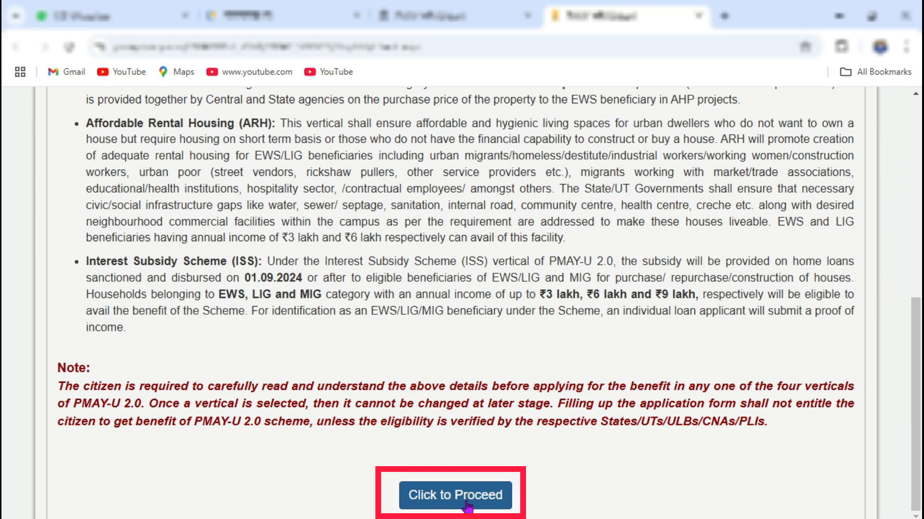
Accept the user instructions and proceed past the required-documents list.
{"action": "left_click", "coordinate": [471, 501]}
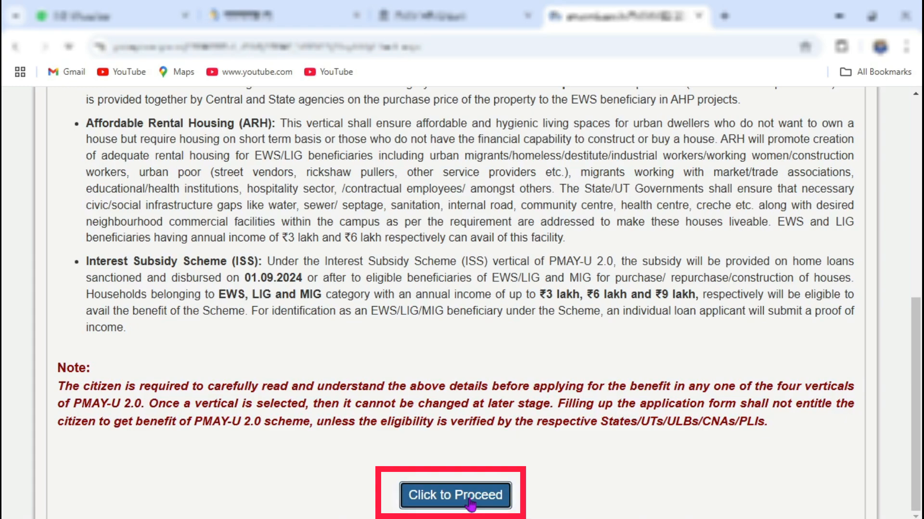
{"action": "scroll", "coordinate": [388, 376], "scroll_direction": "down", "scroll_amount": 7}
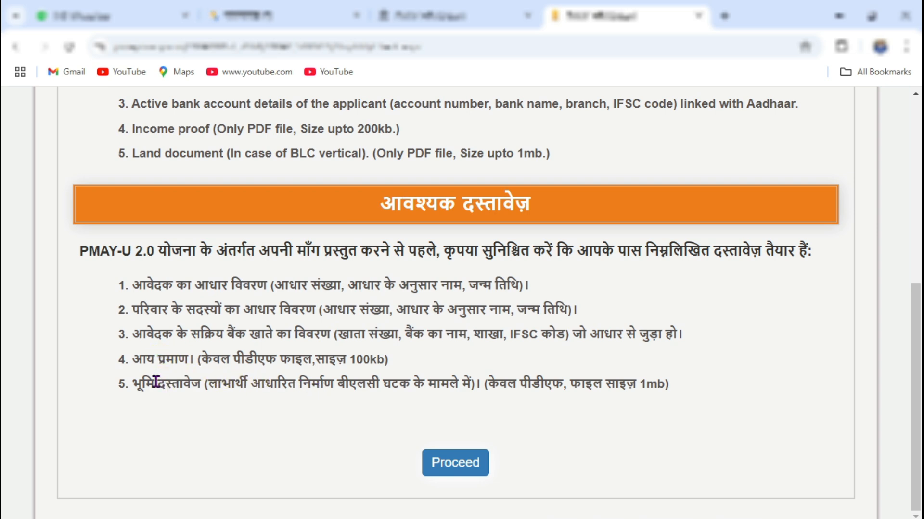
{"action": "left_click", "coordinate": [464, 463]}
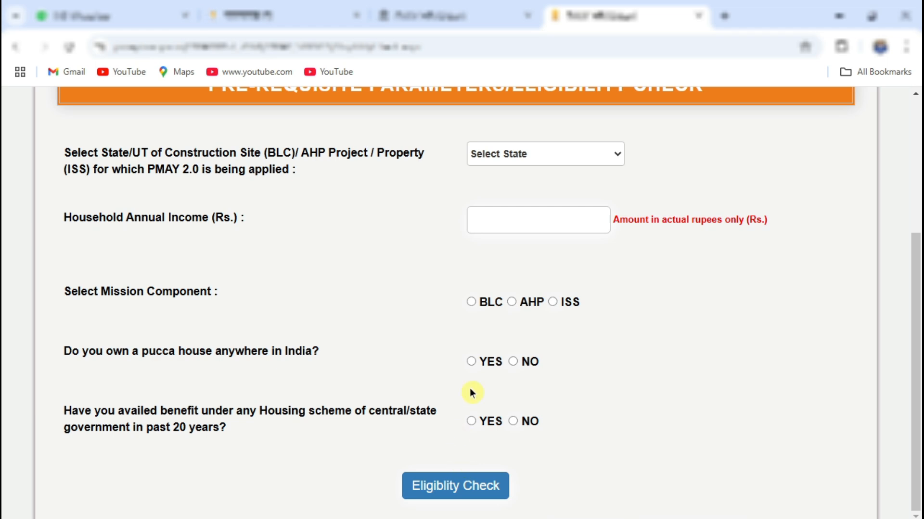
Run the eligibility check for Madhya Pradesh, income 20000, BLC, answering NO to both housing questions.
{"action": "scroll", "coordinate": [460, 319], "scroll_direction": "up", "scroll_amount": 3}
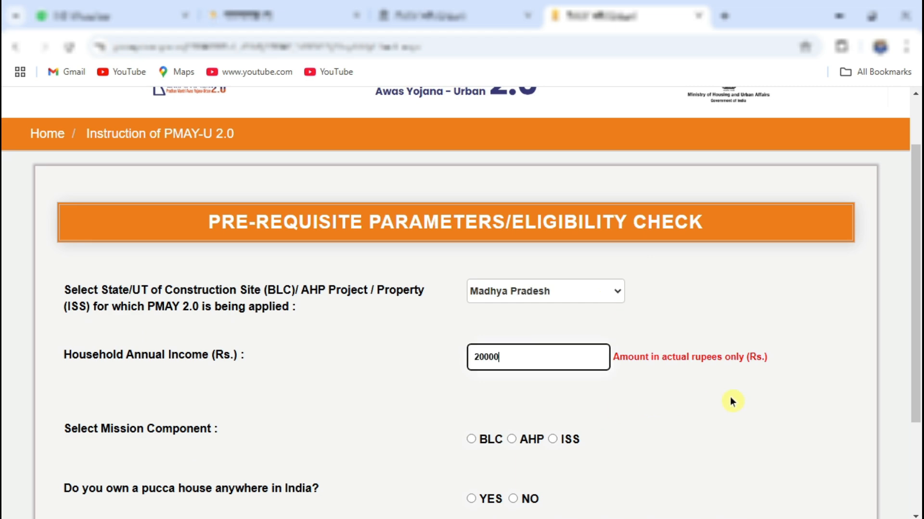
{"action": "scroll", "coordinate": [616, 400], "scroll_direction": "down", "scroll_amount": 1}
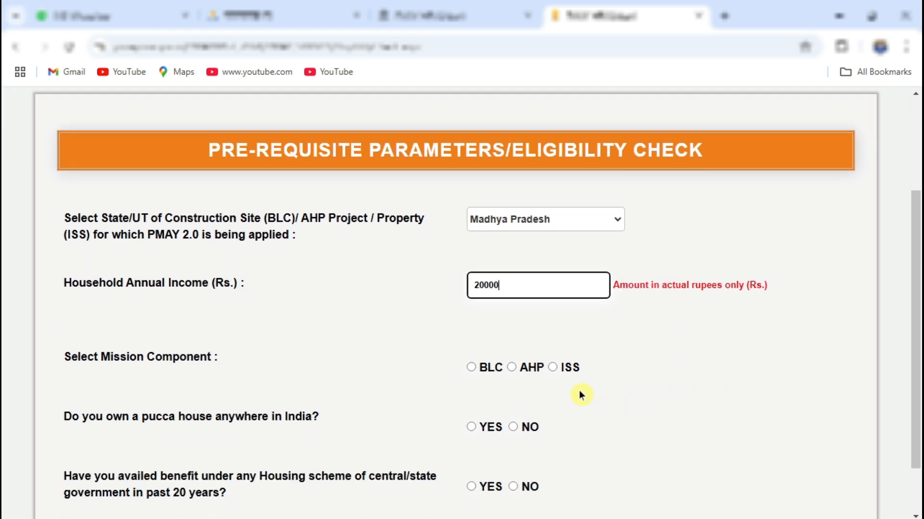
{"action": "left_click", "coordinate": [472, 367]}
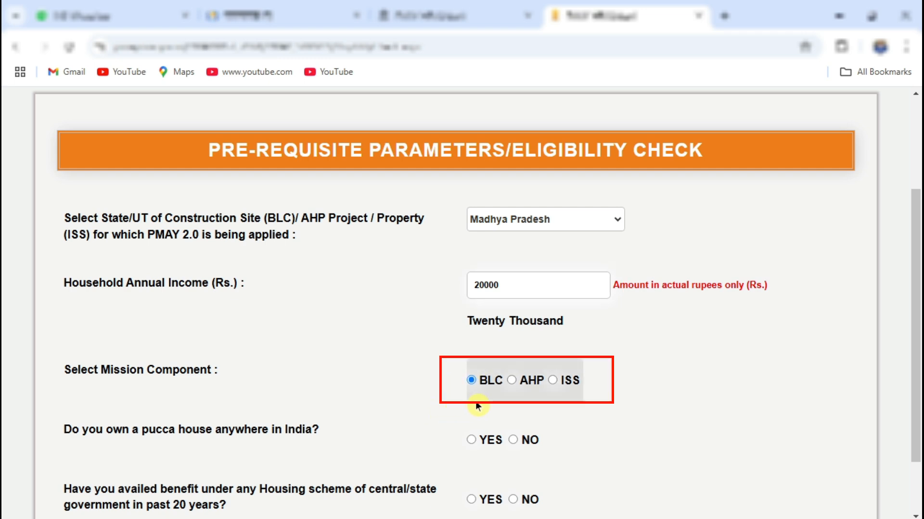
{"action": "scroll", "coordinate": [478, 407], "scroll_direction": "down", "scroll_amount": 1}
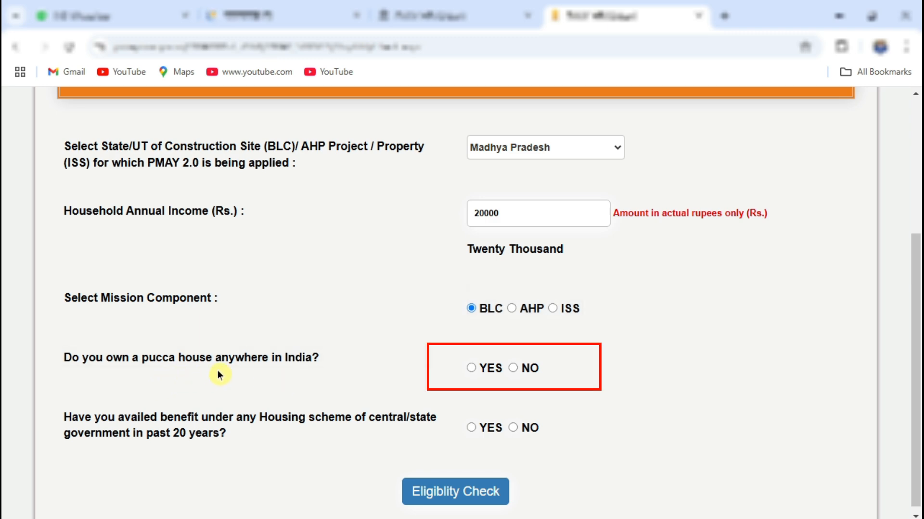
{"action": "left_click", "coordinate": [512, 368]}
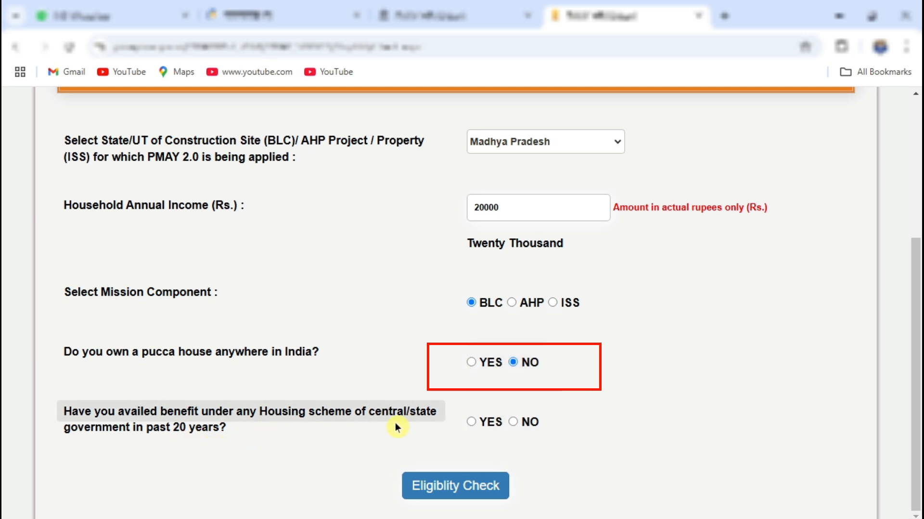
{"action": "left_click", "coordinate": [513, 421]}
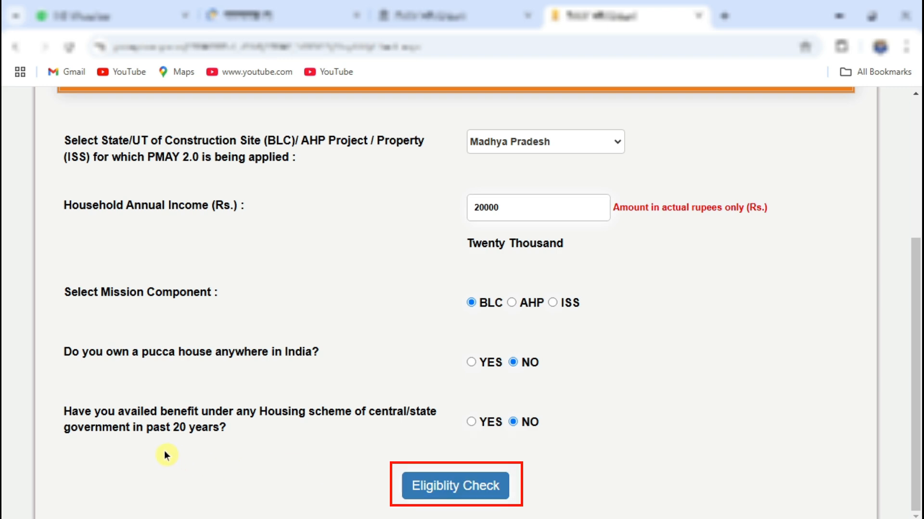
{"action": "left_click", "coordinate": [450, 493]}
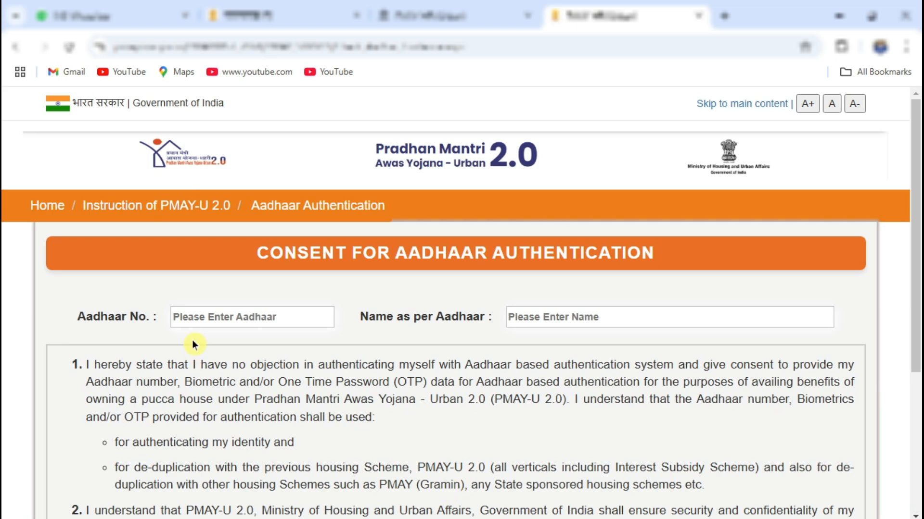
{"action": "left_click", "coordinate": [207, 319]}
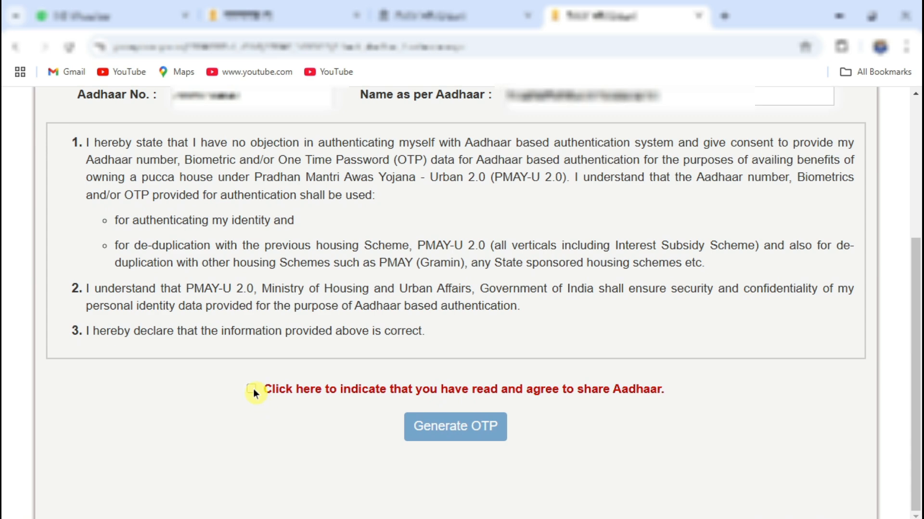
Give Aadhaar consent, generate an OTP, and submit the received code for verification.
{"action": "left_click", "coordinate": [251, 389]}
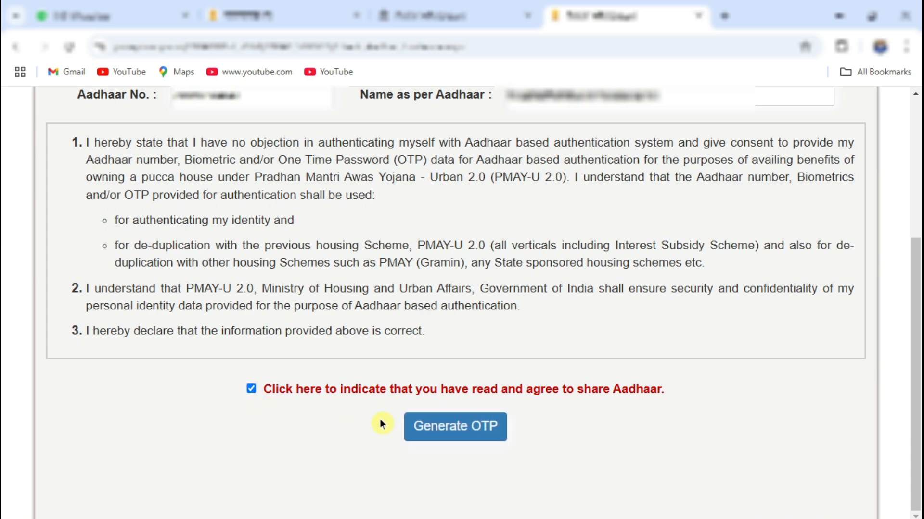
{"action": "left_click", "coordinate": [472, 438]}
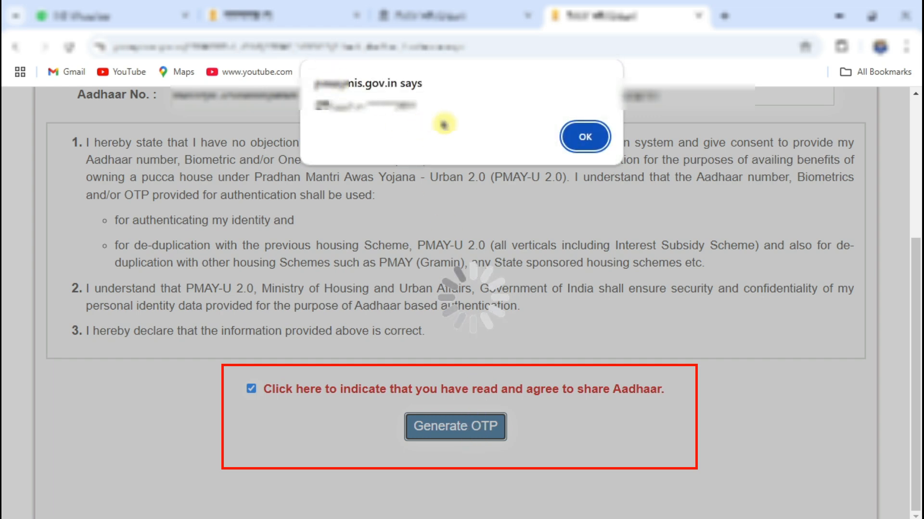
{"action": "left_click", "coordinate": [585, 136]}
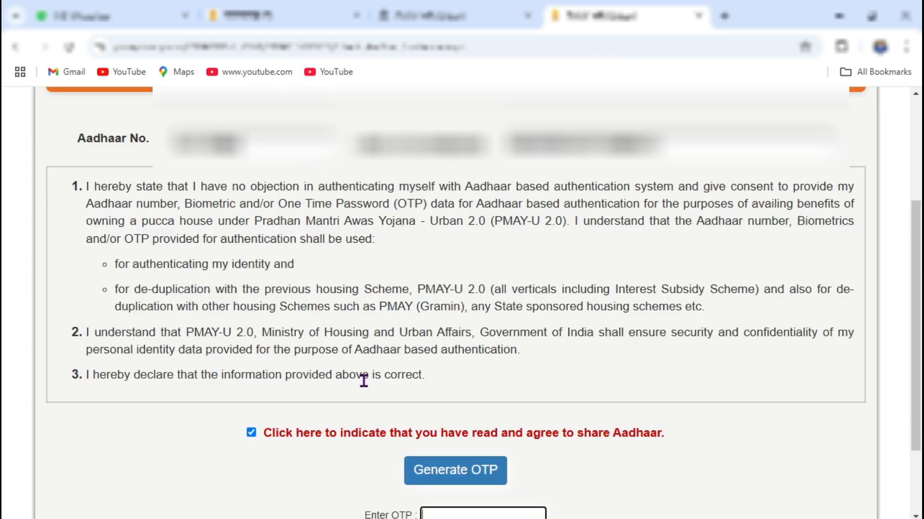
{"action": "scroll", "coordinate": [401, 402], "scroll_direction": "down", "scroll_amount": 2}
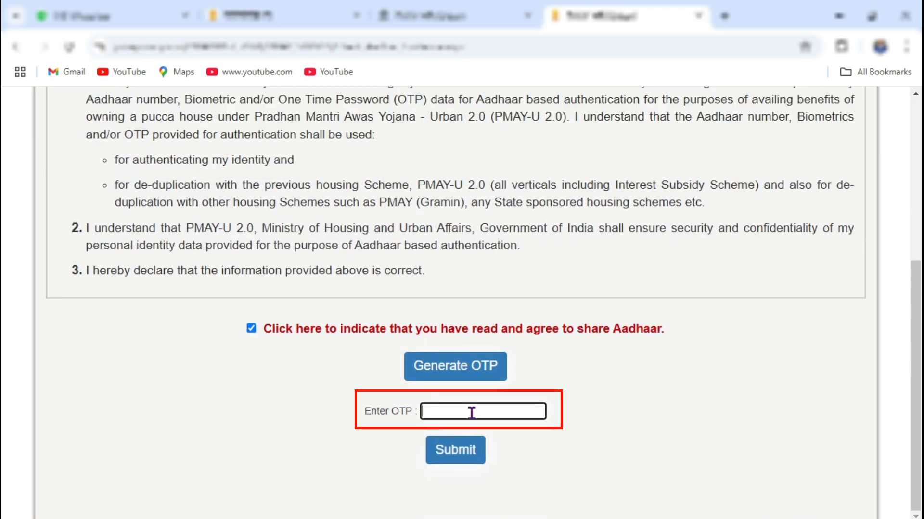
{"action": "left_click", "coordinate": [472, 413]}
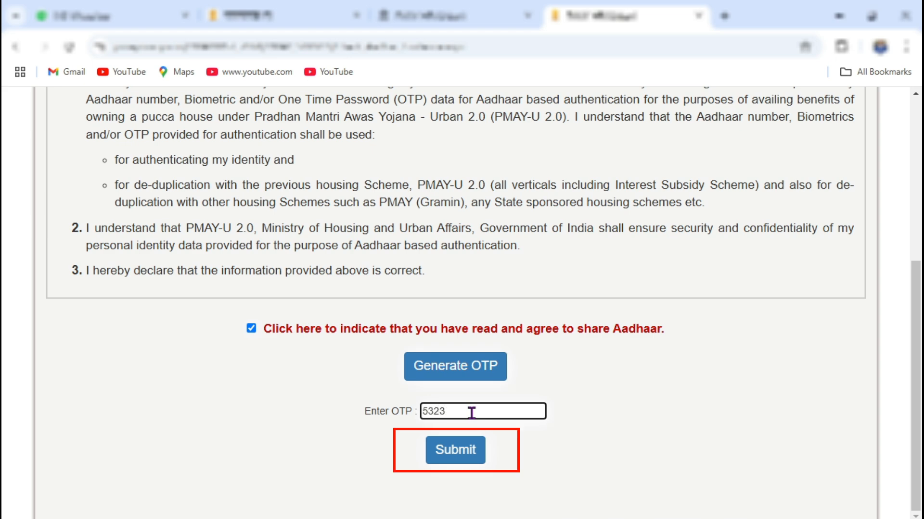
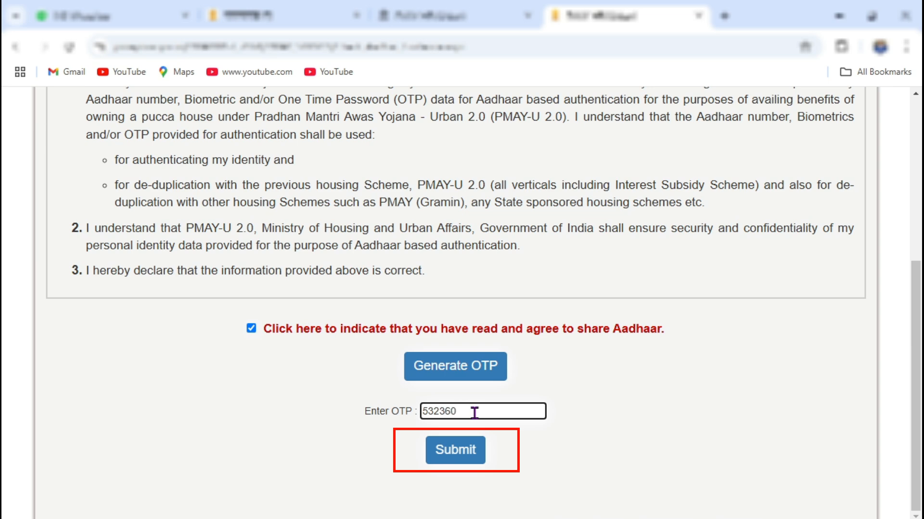
{"action": "left_click", "coordinate": [457, 450]}
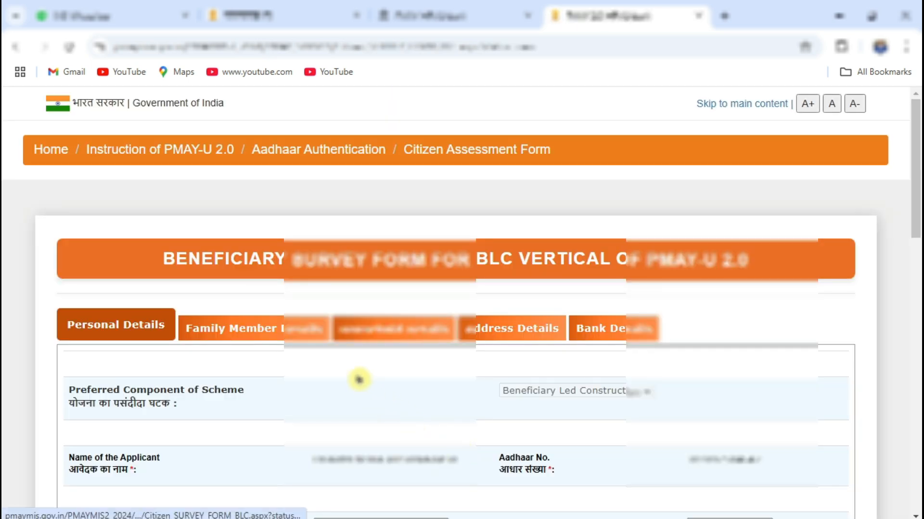
Review the Personal Details and enter the father's name.
{"action": "scroll", "coordinate": [357, 377], "scroll_direction": "down", "scroll_amount": 1}
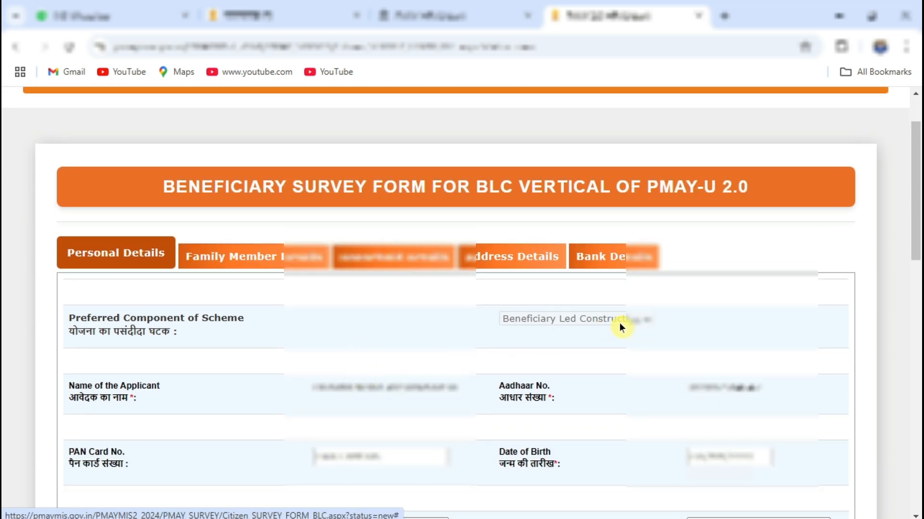
{"action": "scroll", "coordinate": [468, 340], "scroll_direction": "down", "scroll_amount": 1}
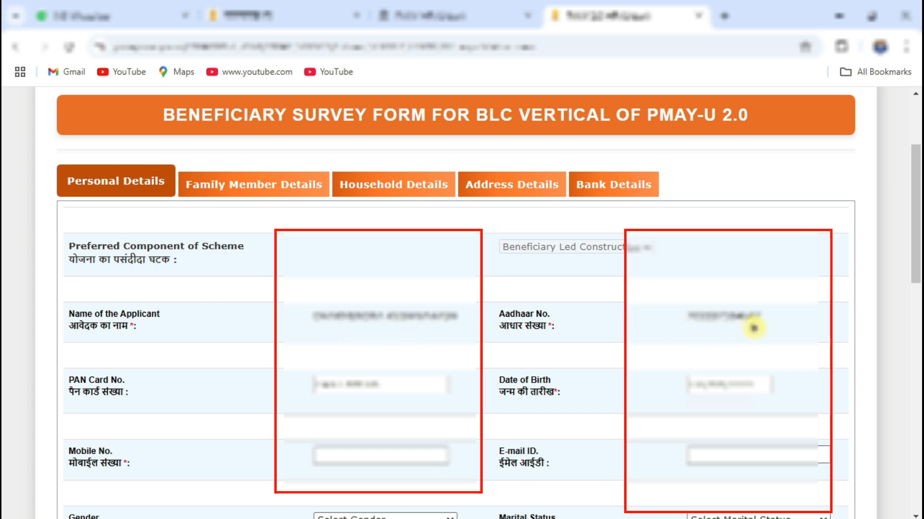
{"action": "scroll", "coordinate": [748, 328], "scroll_direction": "down", "scroll_amount": 1}
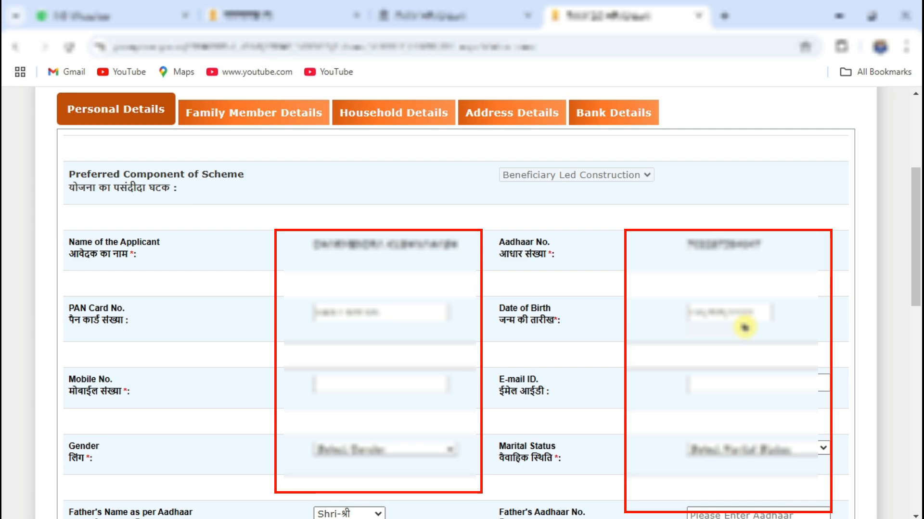
{"action": "scroll", "coordinate": [385, 356], "scroll_direction": "down", "scroll_amount": 3}
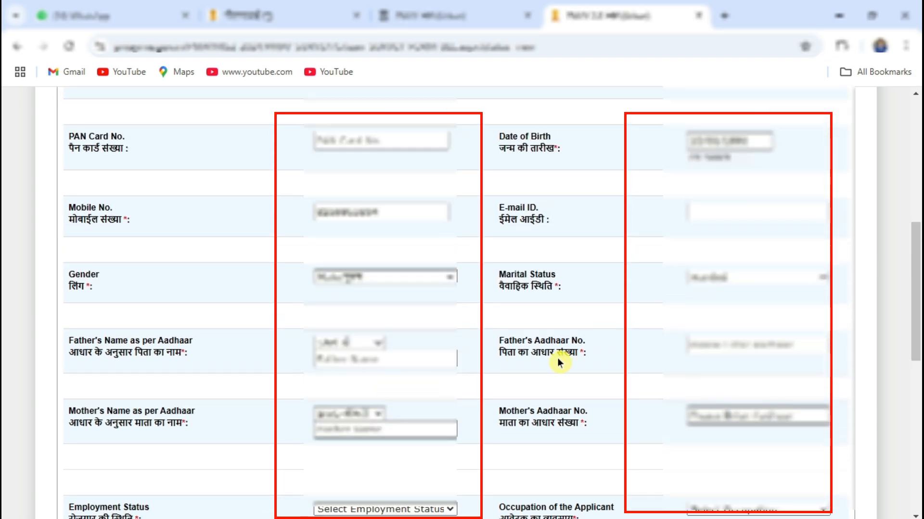
{"action": "scroll", "coordinate": [388, 381], "scroll_direction": "down", "scroll_amount": 1}
{"action": "scroll", "coordinate": [388, 381], "scroll_direction": "down", "scroll_amount": 1}
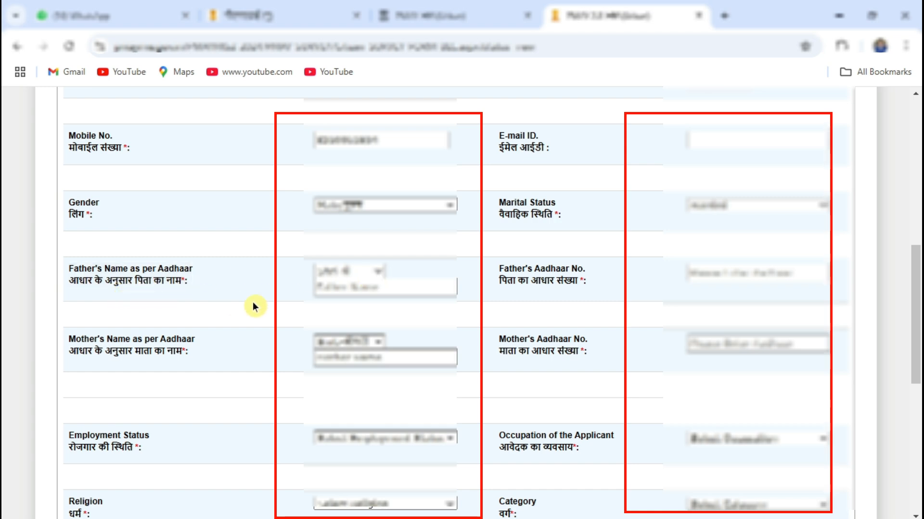
{"action": "left_click", "coordinate": [354, 289]}
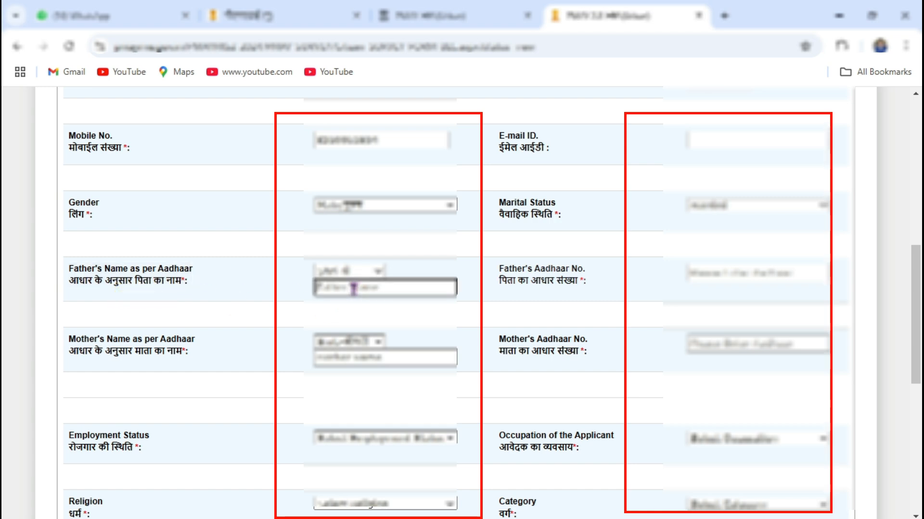
{"action": "type", "text": "नरे"}
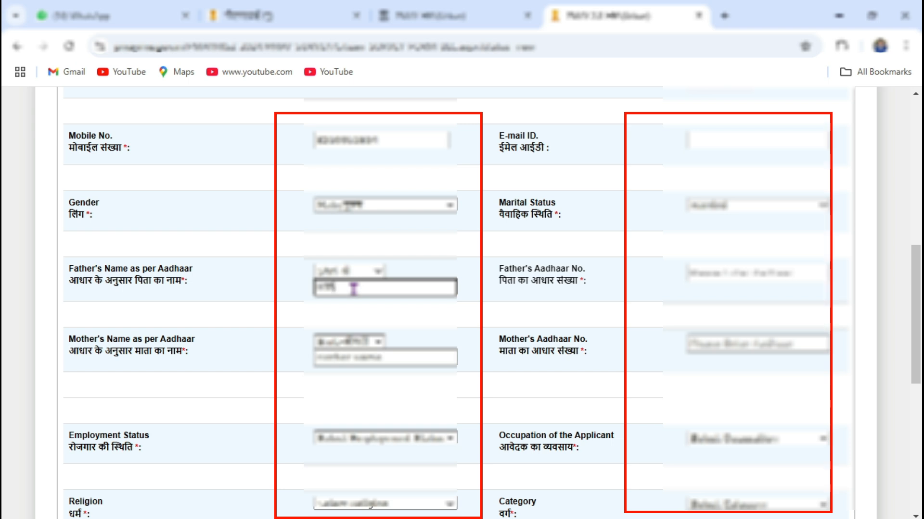
{"action": "type", "text": "न्द"}
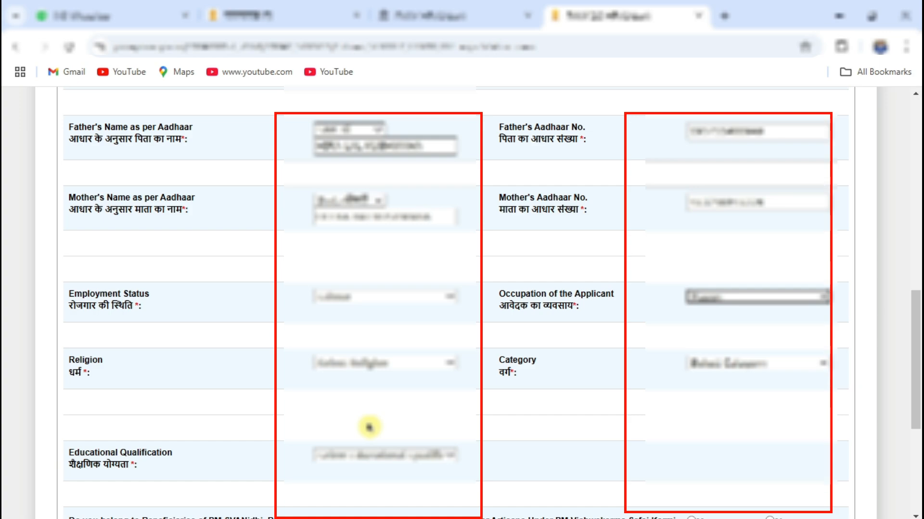
Answer No to the PM SVANidhi beneficiary question and save the personal details.
{"action": "scroll", "coordinate": [369, 427], "scroll_direction": "down", "scroll_amount": 5}
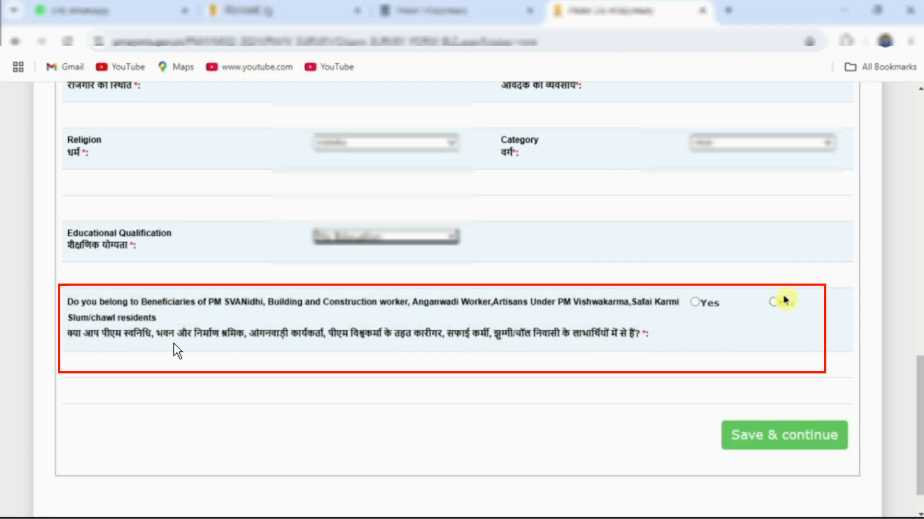
{"action": "left_click", "coordinate": [774, 304]}
{"action": "left_click", "coordinate": [778, 435]}
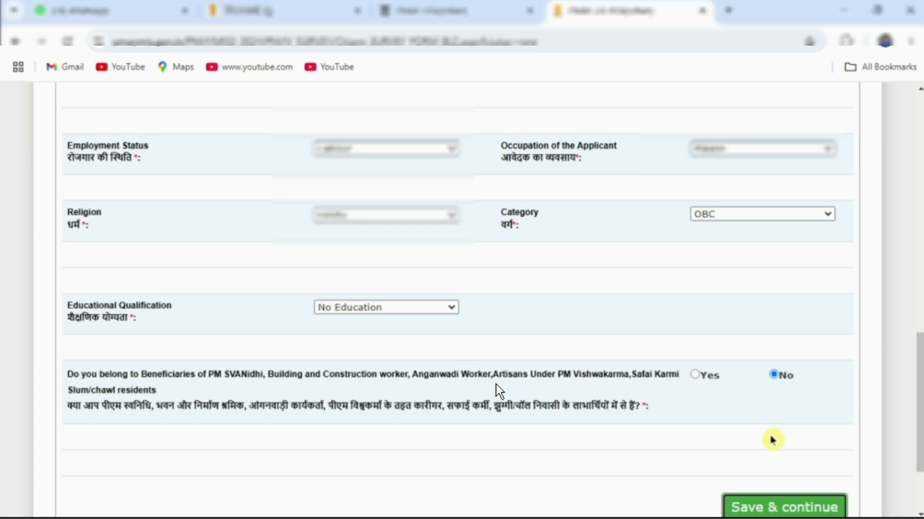
{"action": "scroll", "coordinate": [772, 441], "scroll_direction": "down", "scroll_amount": 3}
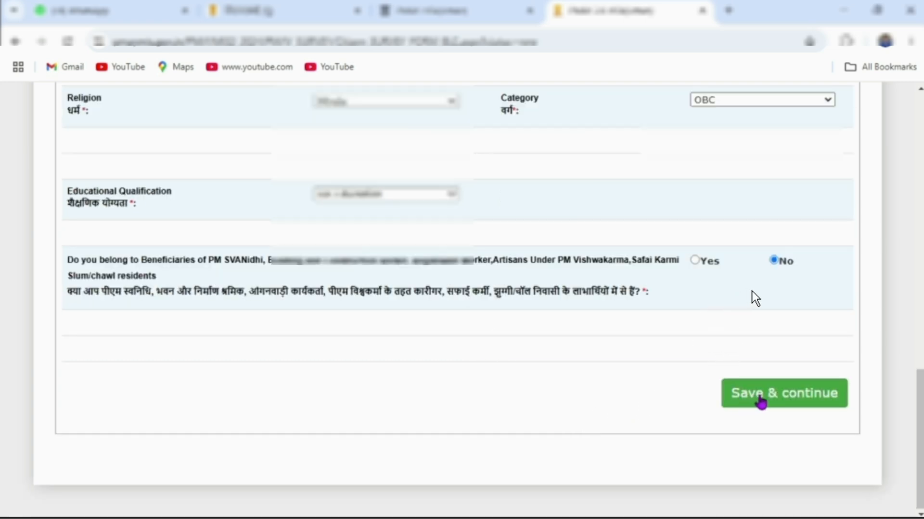
{"action": "left_click", "coordinate": [760, 401]}
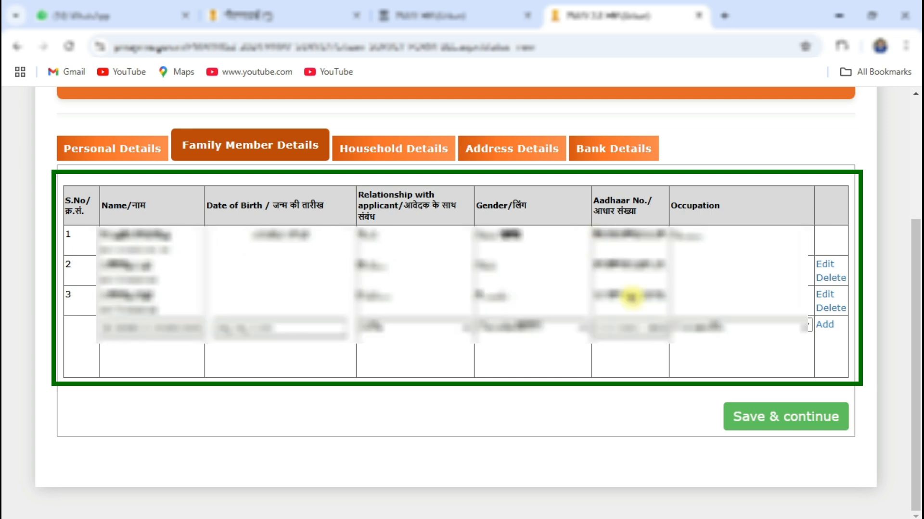
Add the fourth family member and save the Family Member Details.
{"action": "left_click", "coordinate": [828, 325]}
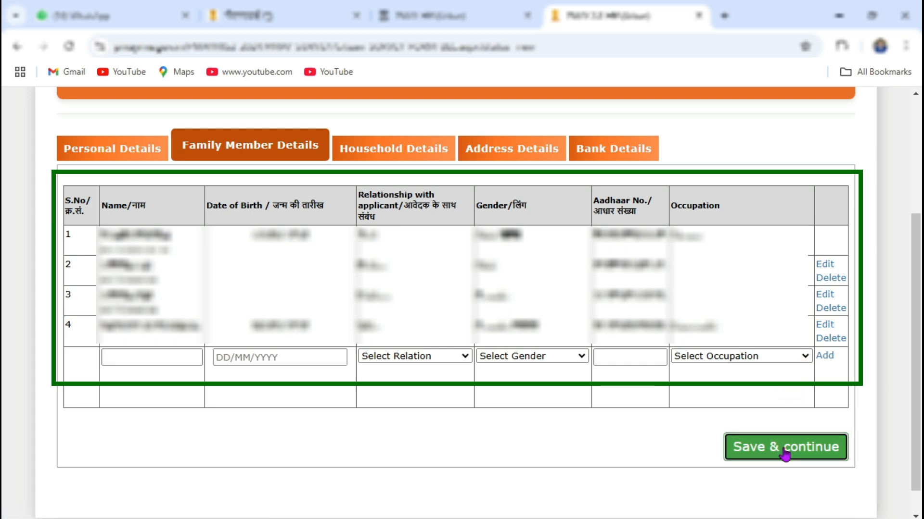
{"action": "left_click", "coordinate": [784, 452]}
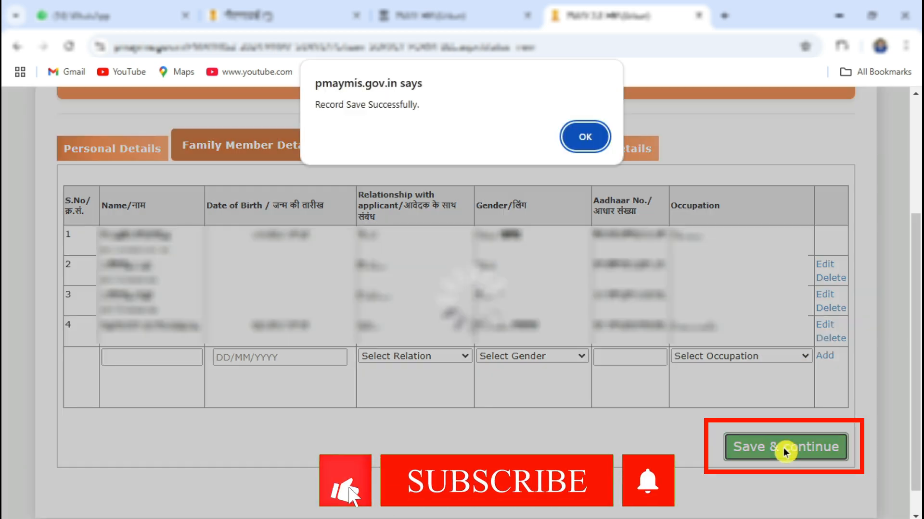
{"action": "left_click", "coordinate": [581, 138]}
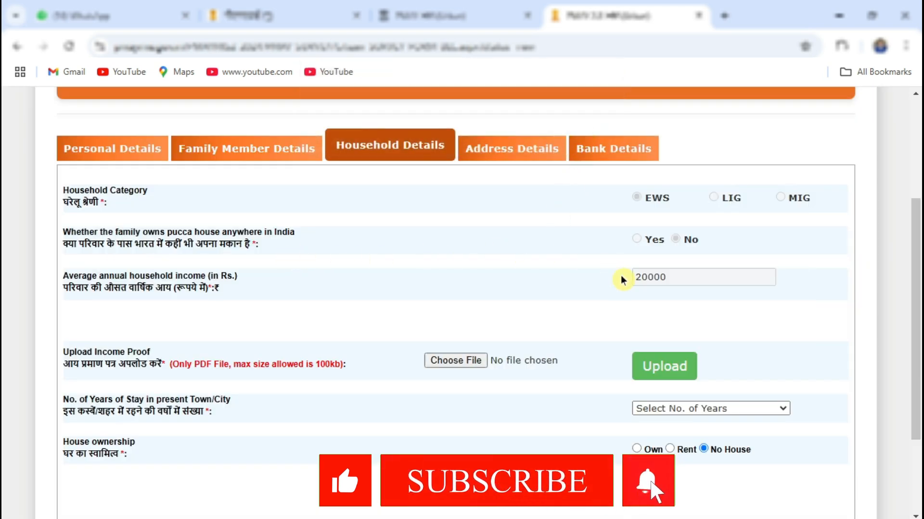
Set stay to More than 10 Years, ownership to Own, and house type to Semi-Pucca.
{"action": "scroll", "coordinate": [625, 306], "scroll_direction": "down", "scroll_amount": 1}
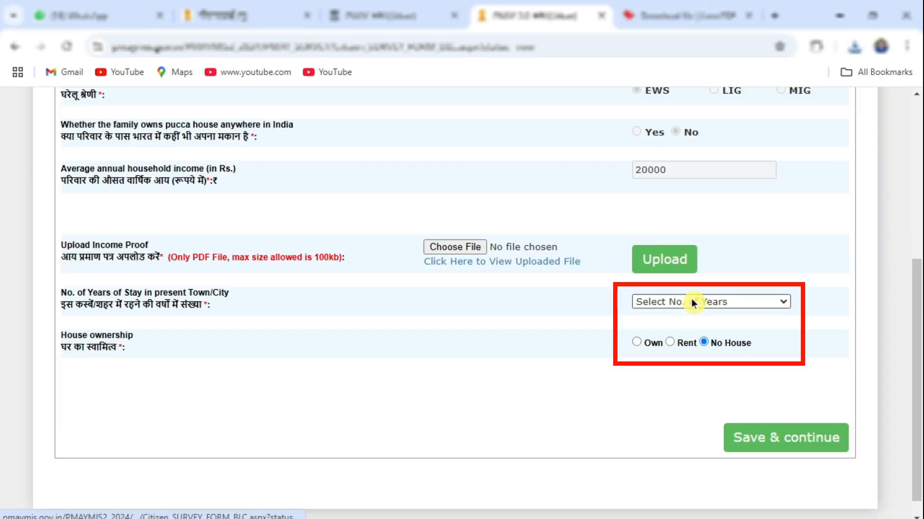
{"action": "left_click", "coordinate": [693, 302]}
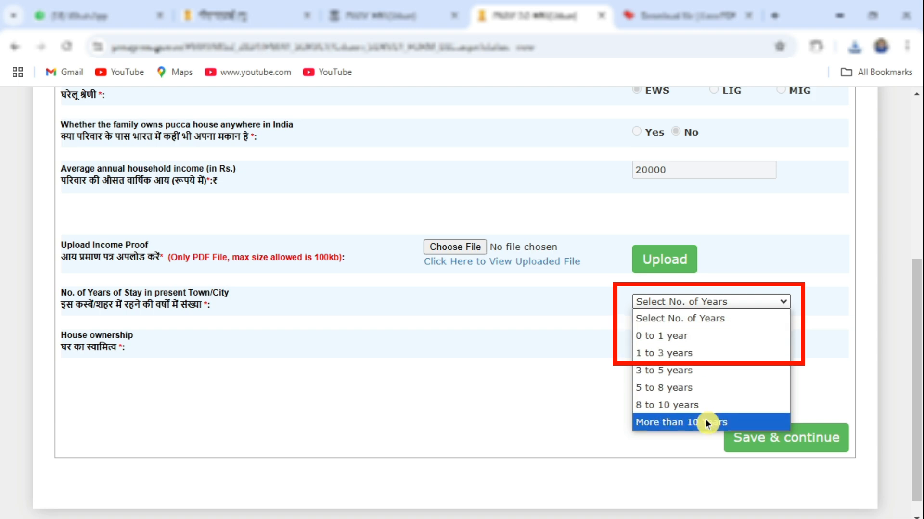
{"action": "left_click", "coordinate": [740, 423]}
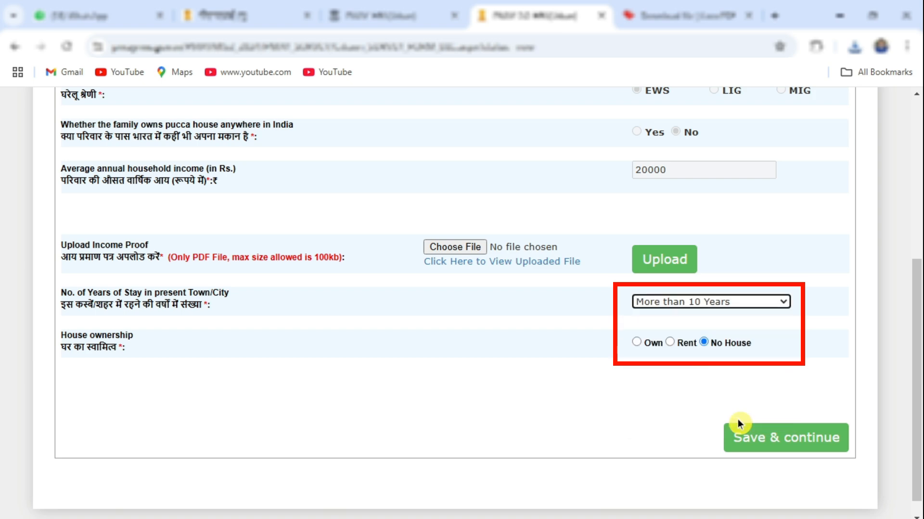
{"action": "left_click", "coordinate": [635, 341]}
{"action": "left_click", "coordinate": [802, 445]}
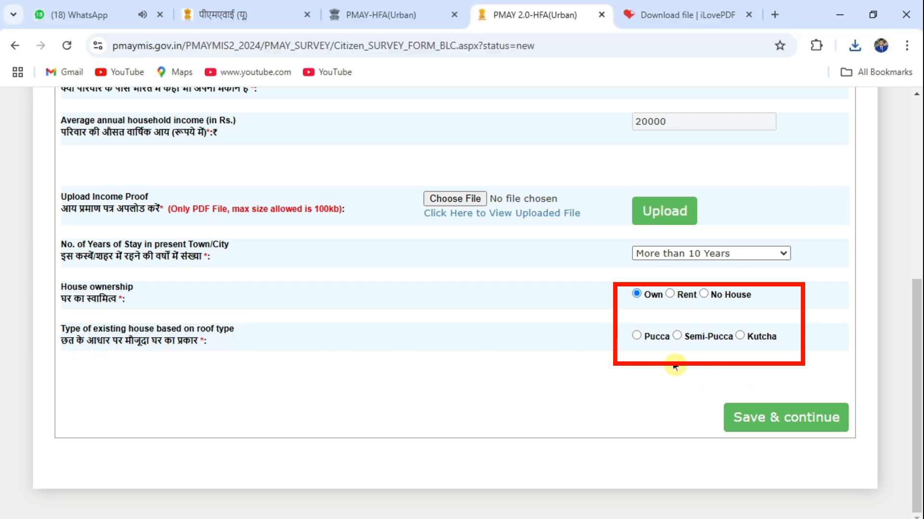
{"action": "left_click", "coordinate": [712, 339]}
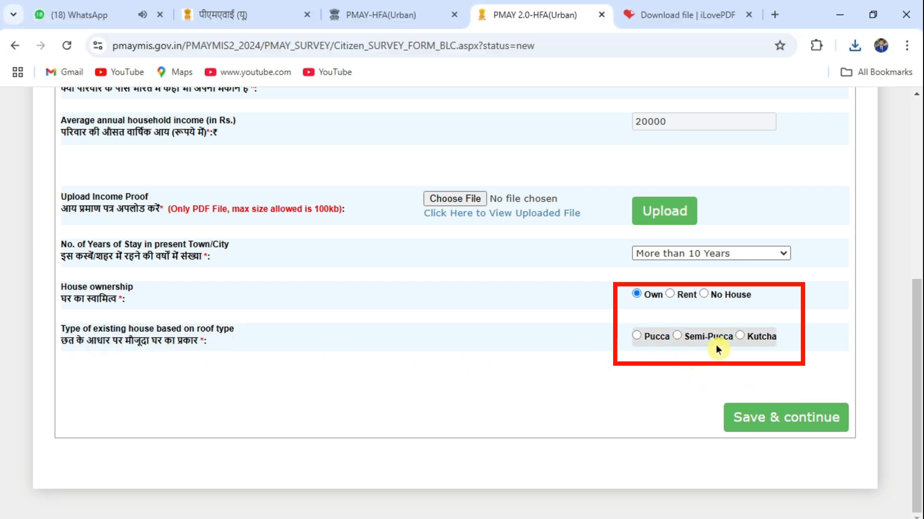
Choose Tin or Metal Sheet Roof and save the household details.
{"action": "scroll", "coordinate": [685, 413], "scroll_direction": "down", "scroll_amount": 7}
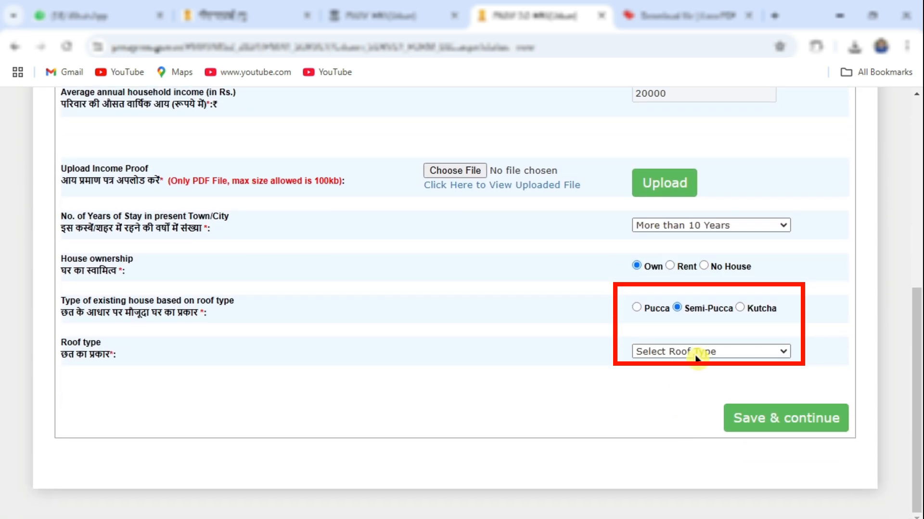
{"action": "left_click", "coordinate": [697, 351]}
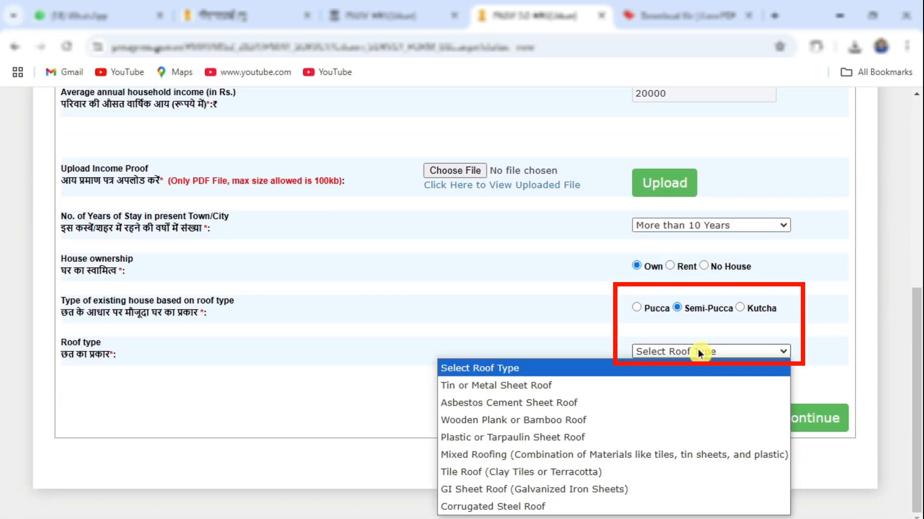
{"action": "left_click", "coordinate": [553, 387]}
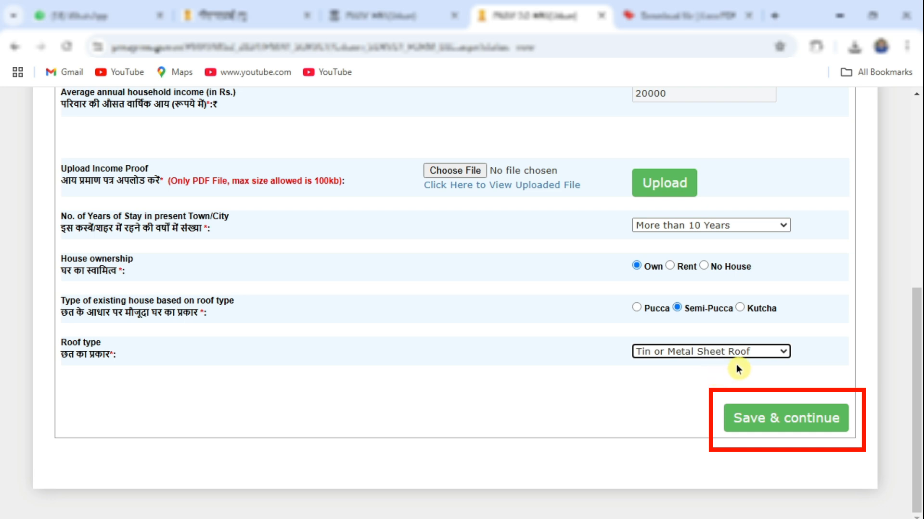
{"action": "left_click", "coordinate": [763, 422]}
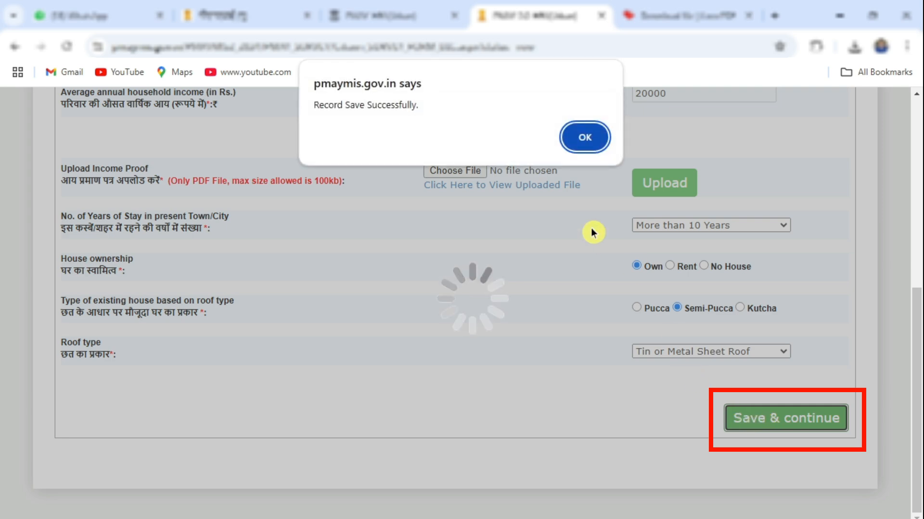
{"action": "left_click", "coordinate": [592, 136]}
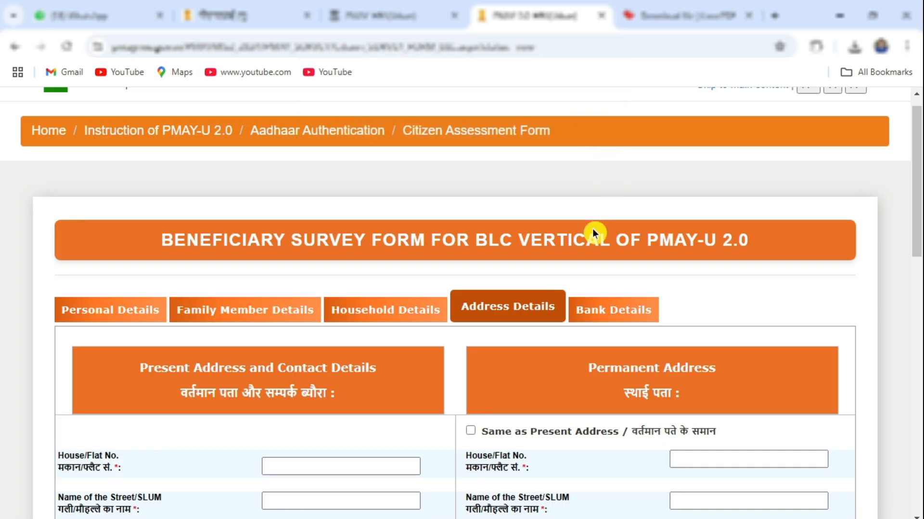
Fill in the present address and land location details and save them.
{"action": "scroll", "coordinate": [549, 243], "scroll_direction": "down", "scroll_amount": 5}
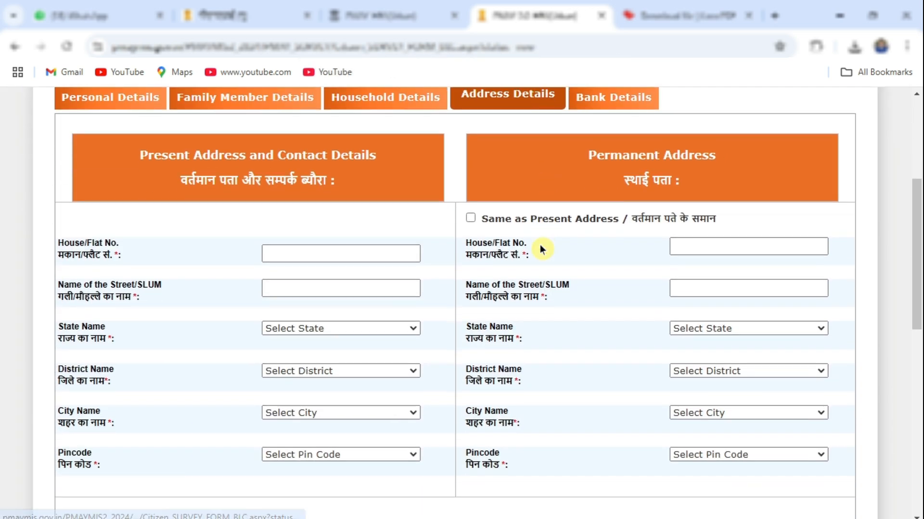
{"action": "left_click", "coordinate": [305, 251]}
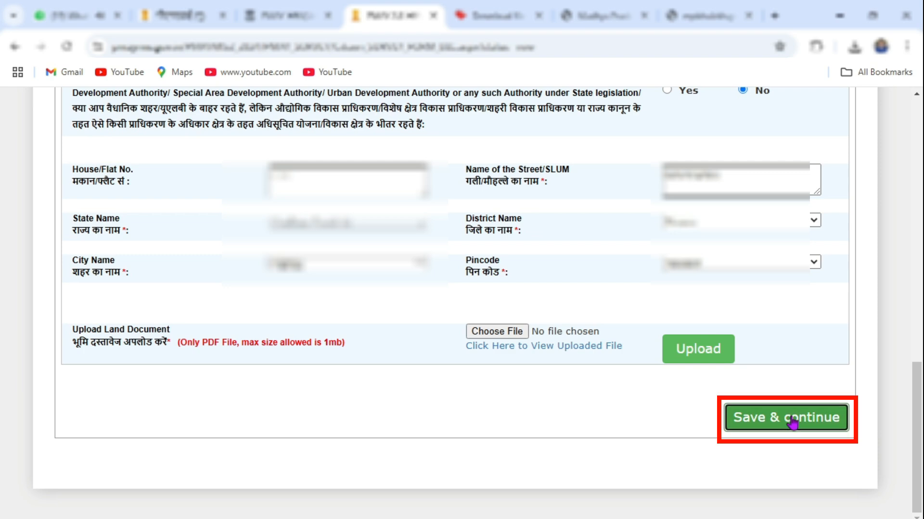
{"action": "left_click", "coordinate": [791, 422]}
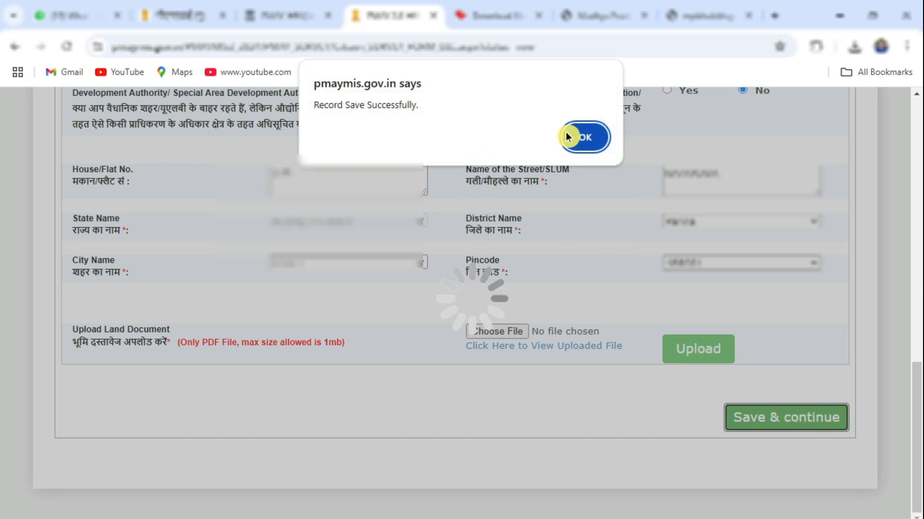
{"action": "left_click", "coordinate": [583, 136]}
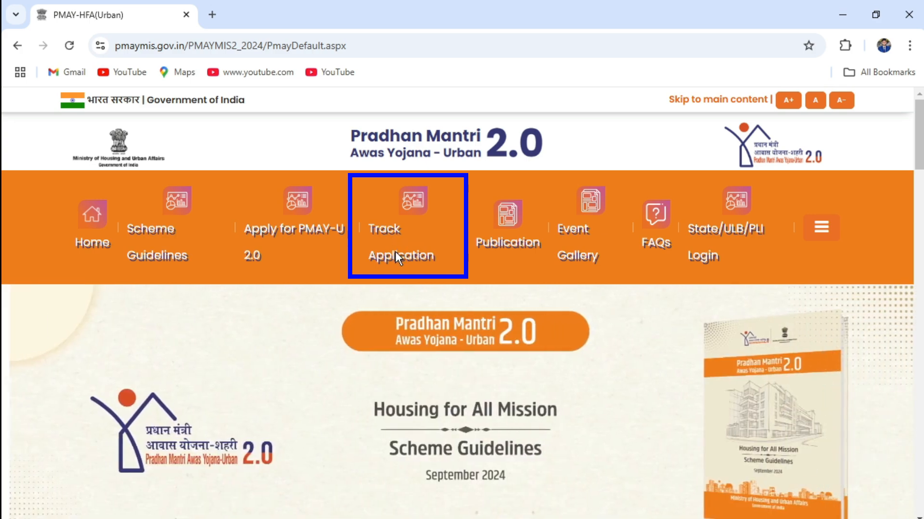
Go to Track Application and choose tracking by Beneficiary Code/ Application No.
{"action": "left_click", "coordinate": [390, 227]}
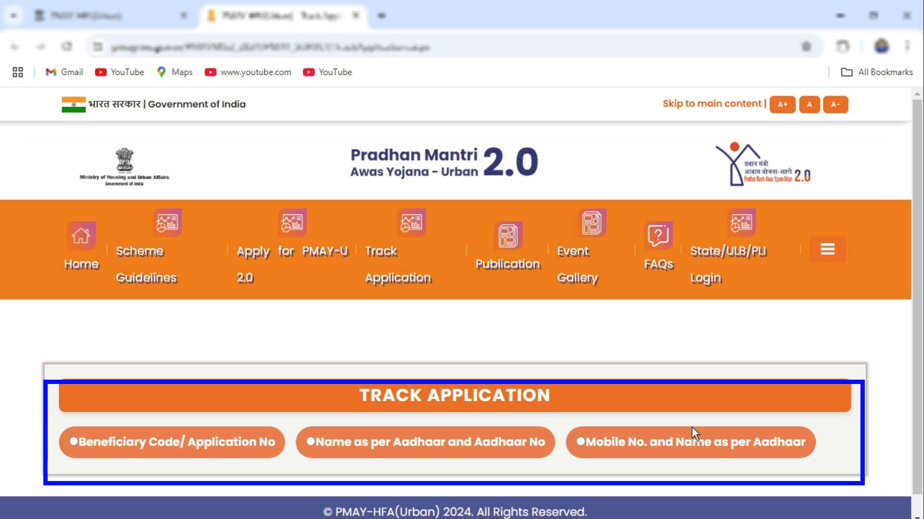
{"action": "scroll", "coordinate": [691, 427], "scroll_direction": "down", "scroll_amount": 1}
{"action": "left_click", "coordinate": [206, 425]}
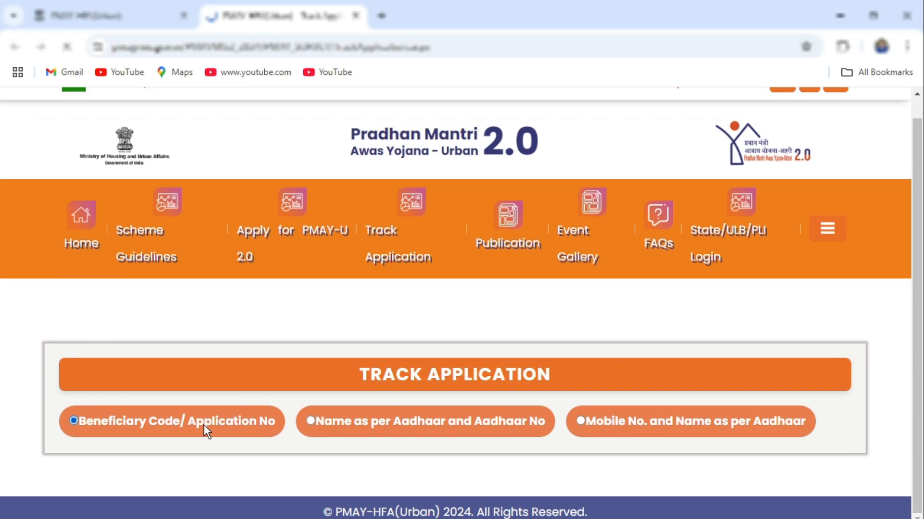
Scroll down to the Beneficiary Code entry box, captcha and SHOW button.
{"action": "scroll", "coordinate": [248, 423], "scroll_direction": "down", "scroll_amount": 3}
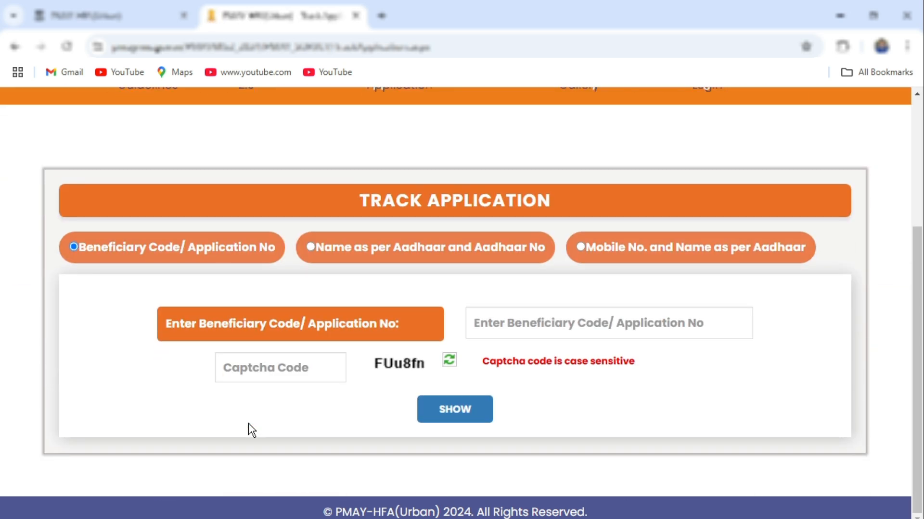